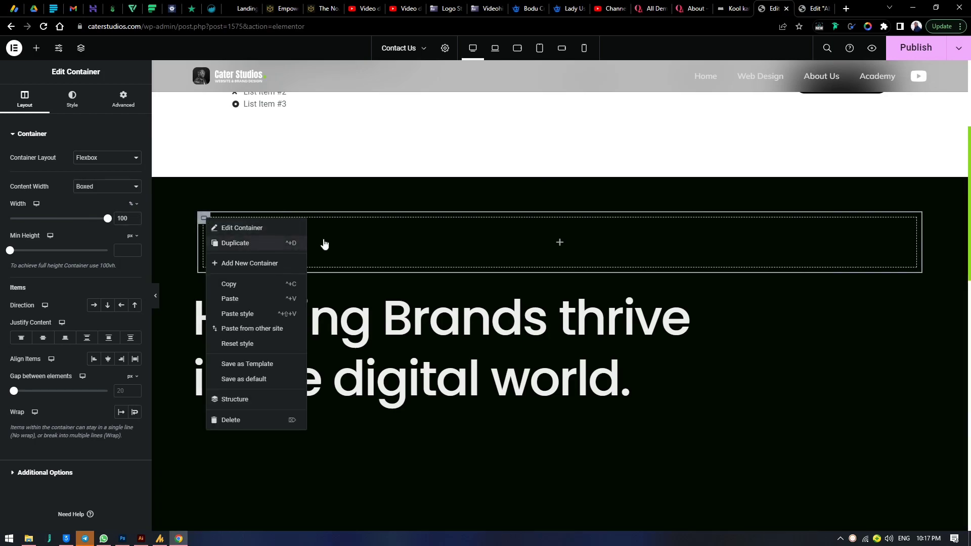
- Duplicate the empty inner container above the heading and set the parent container's direction to row
left_click(247, 243)
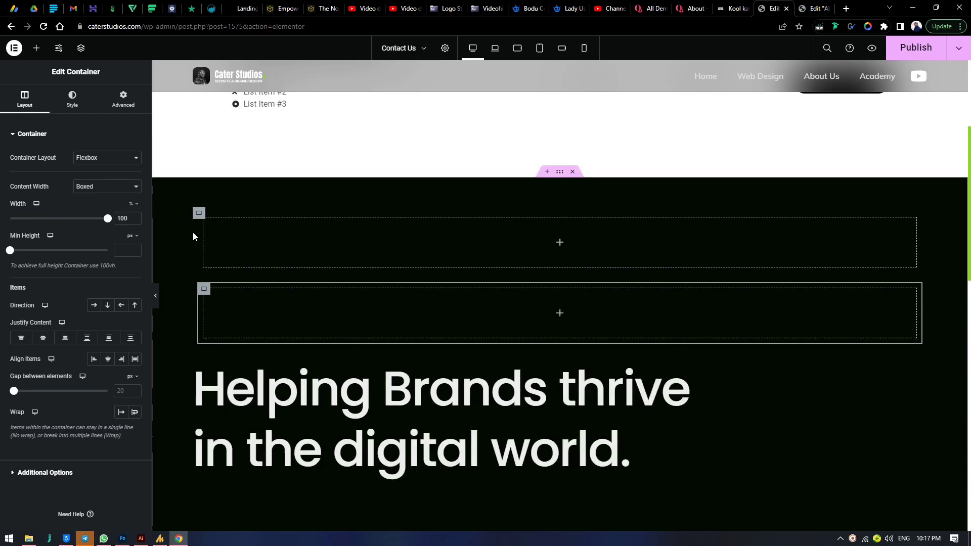
left_click(197, 216)
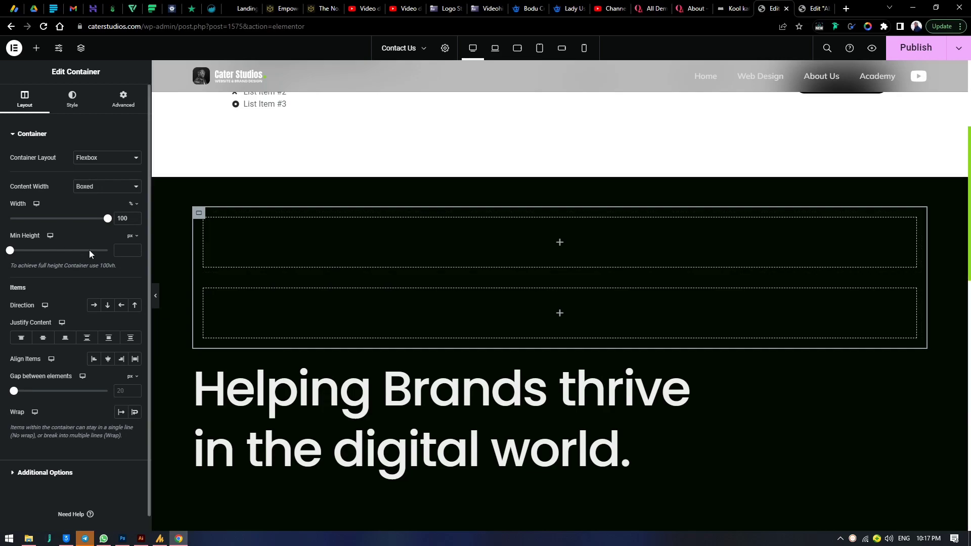
left_click(94, 306)
- Move the "Helping Brands thrive in the digital world." heading into the second of the two side-by-side containers
left_click_drag(247, 330, 262, 253)
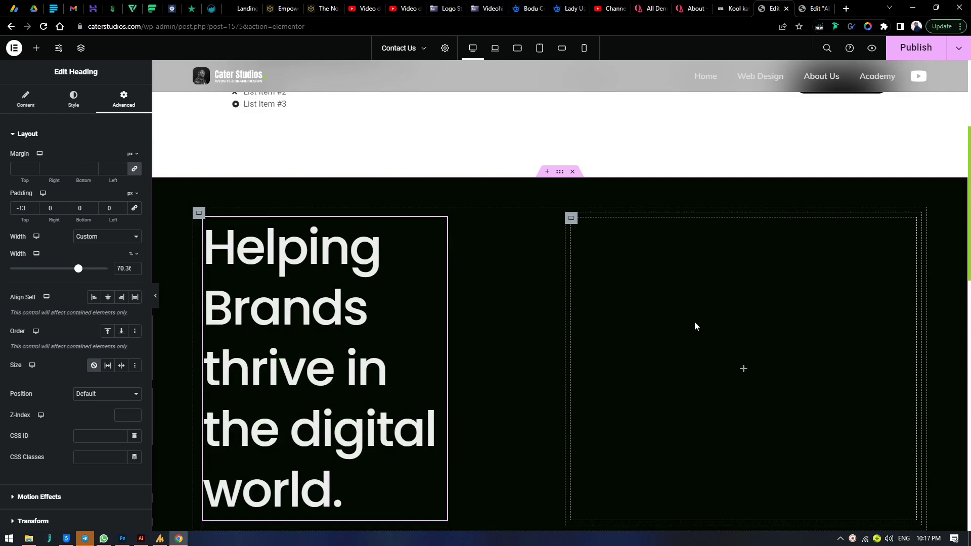
left_click_drag(442, 223, 733, 313)
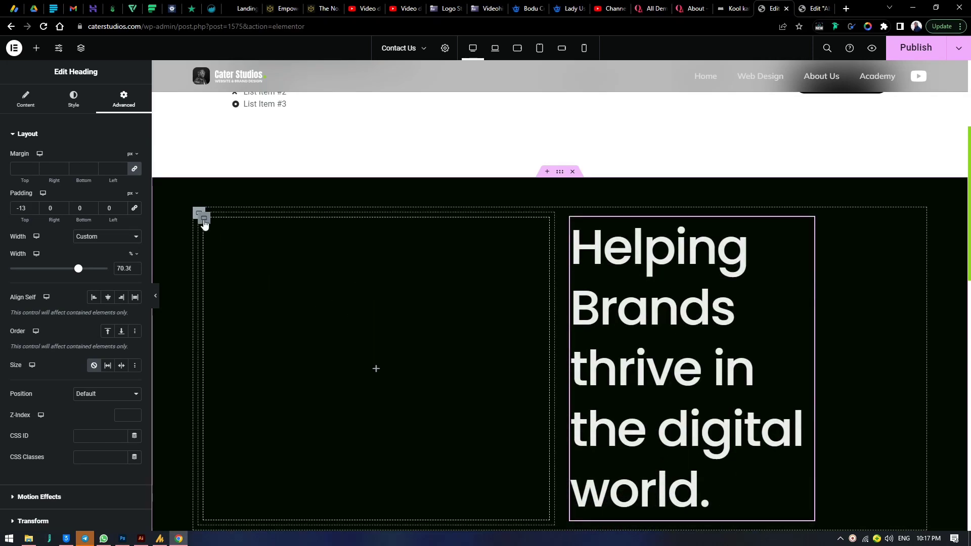
- Set the empty container beside the heading to Full Width content with a width of 40%
left_click(199, 244)
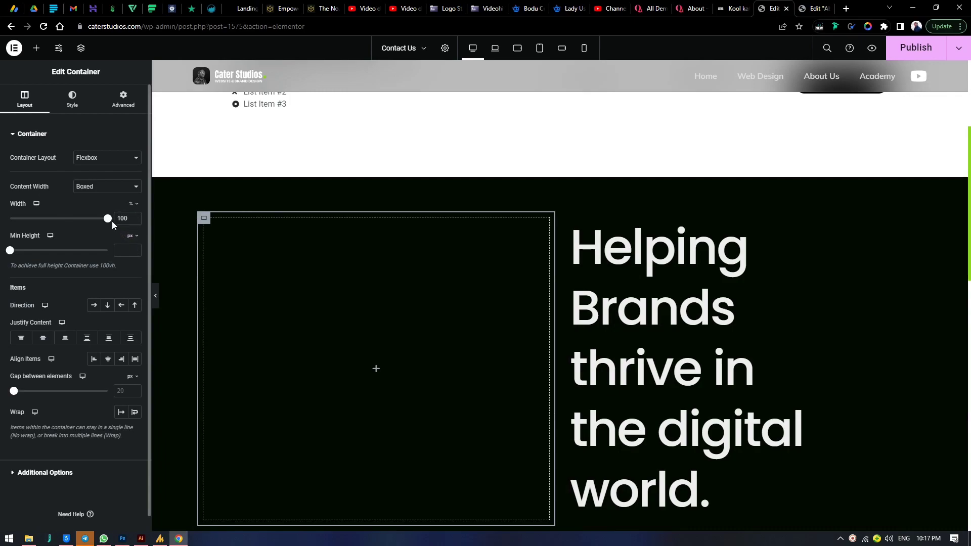
left_click_drag(108, 223, 141, 222)
left_click(119, 191)
left_click(112, 204)
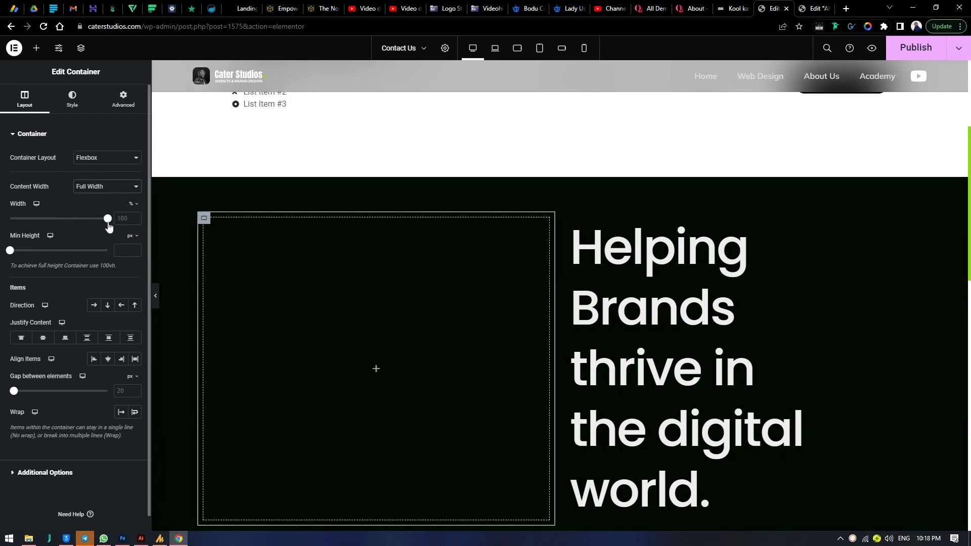
left_click_drag(108, 218, 52, 231)
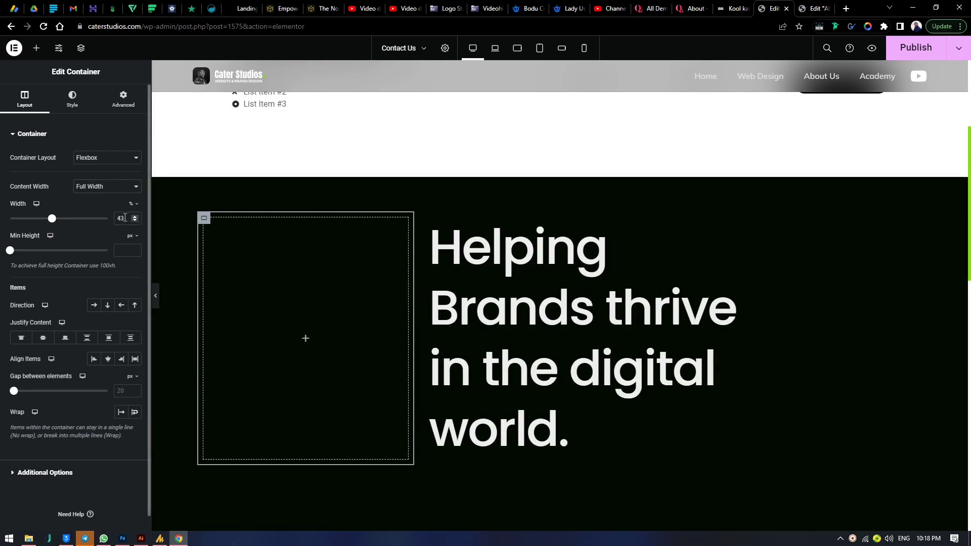
key("Down")
key("Down")
key("Down")
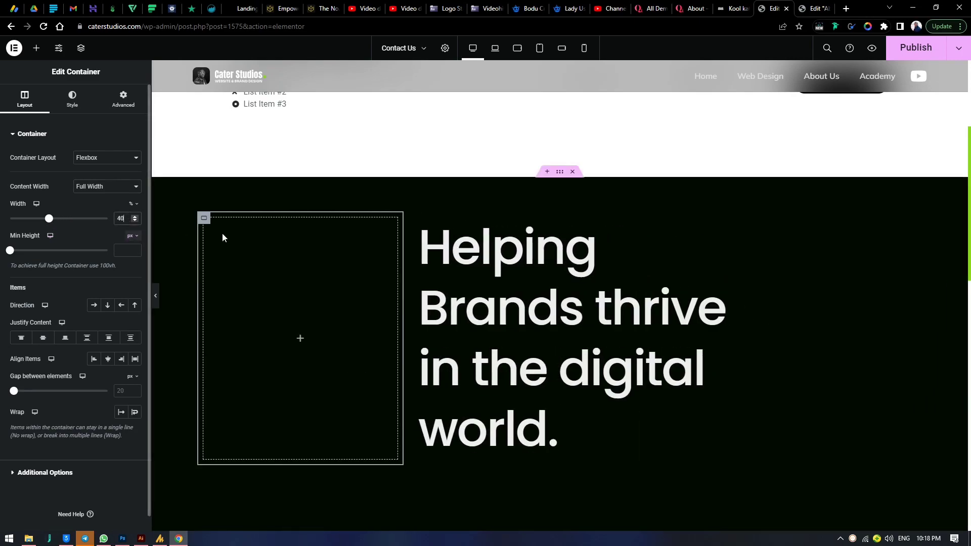
- Enter a width of 60% for the heading's container and switch its content width to Full Width
left_click(415, 232)
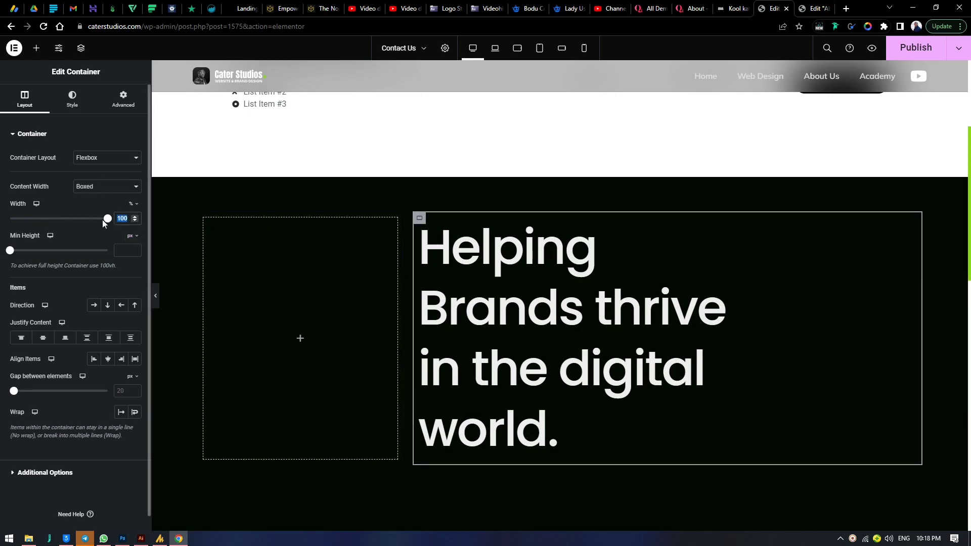
type("60")
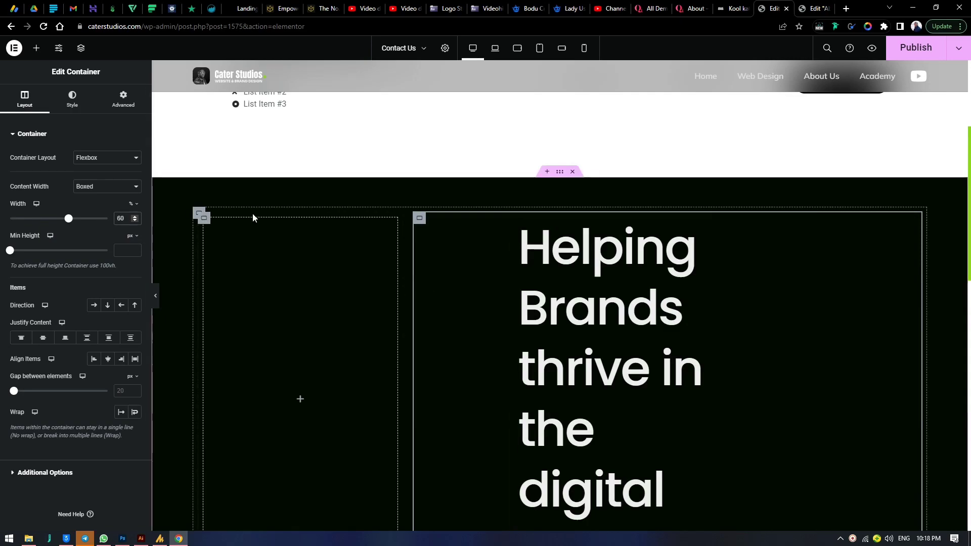
left_click(132, 186)
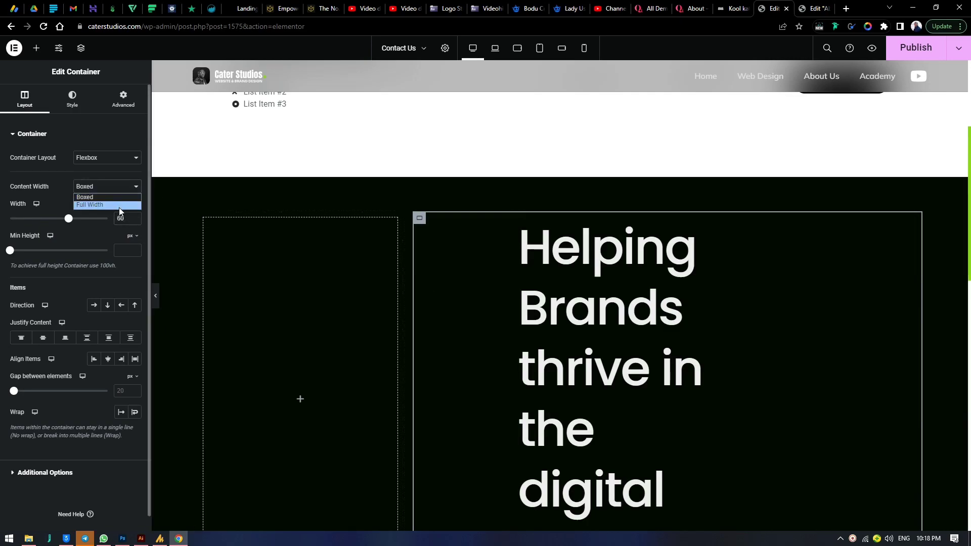
left_click(120, 207)
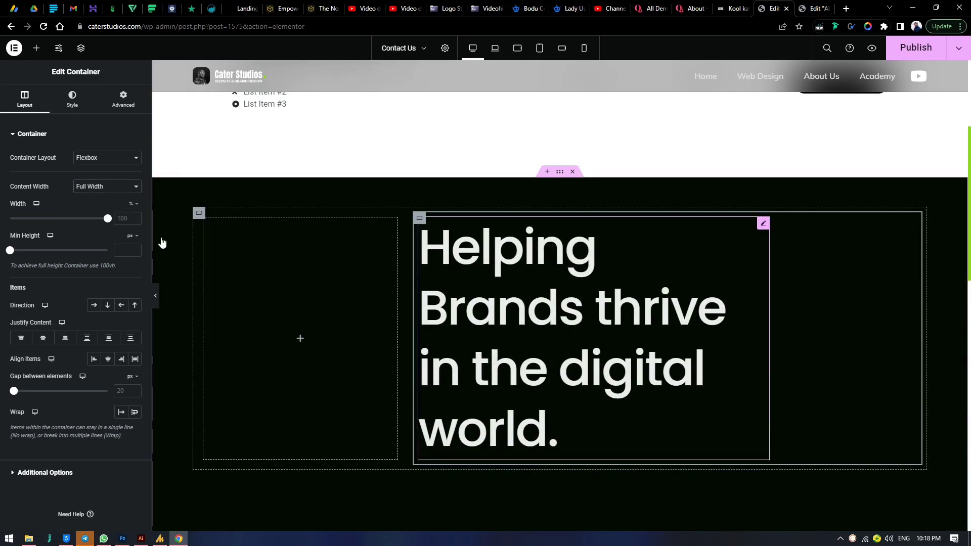
- Set the heading's custom width to 100%
left_click(455, 253)
left_click(123, 98)
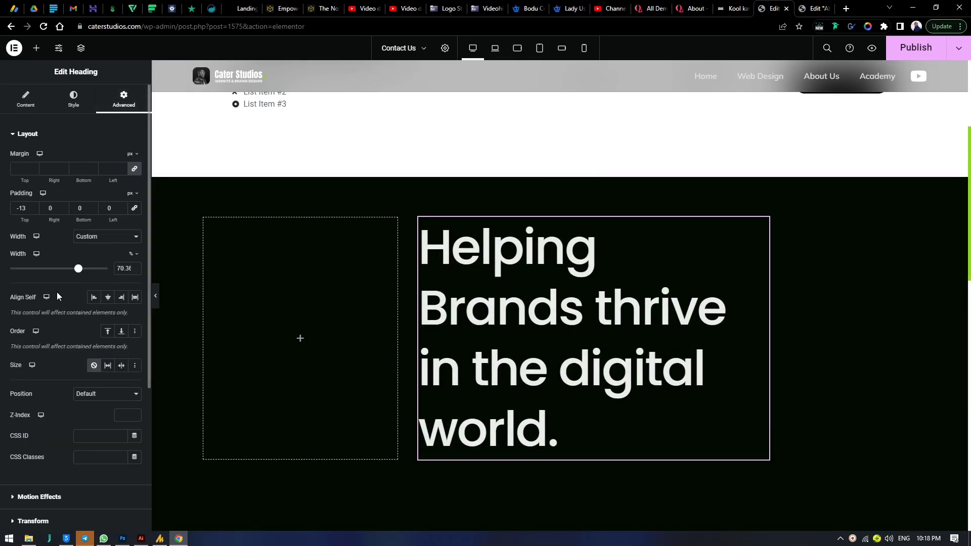
left_click_drag(78, 272, 172, 281)
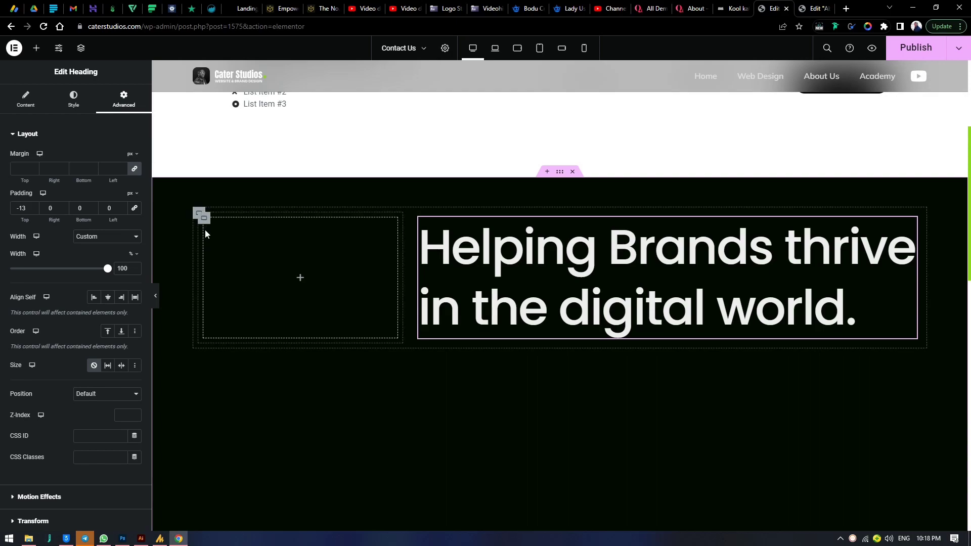
- Add a container inside the empty 40% container and give it Full Width content with a width of 57%
left_click(36, 48)
left_click_drag(41, 232, 278, 266)
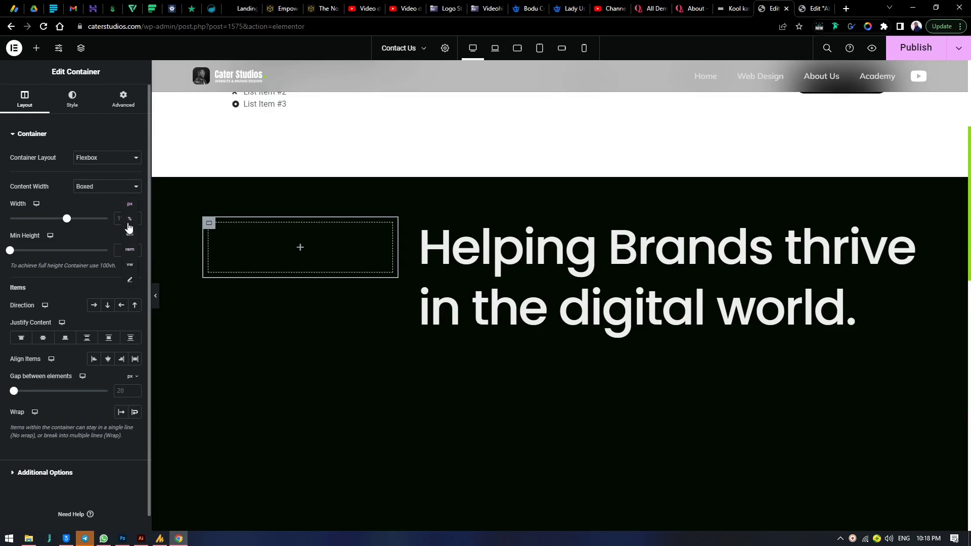
left_click(129, 219)
mouse_move(106, 219)
left_mouse_down()
mouse_move(90, 225)
mouse_move(113, 219)
left_mouse_up()
left_click(119, 186)
left_click(116, 206)
left_click_drag(105, 224, 73, 232)
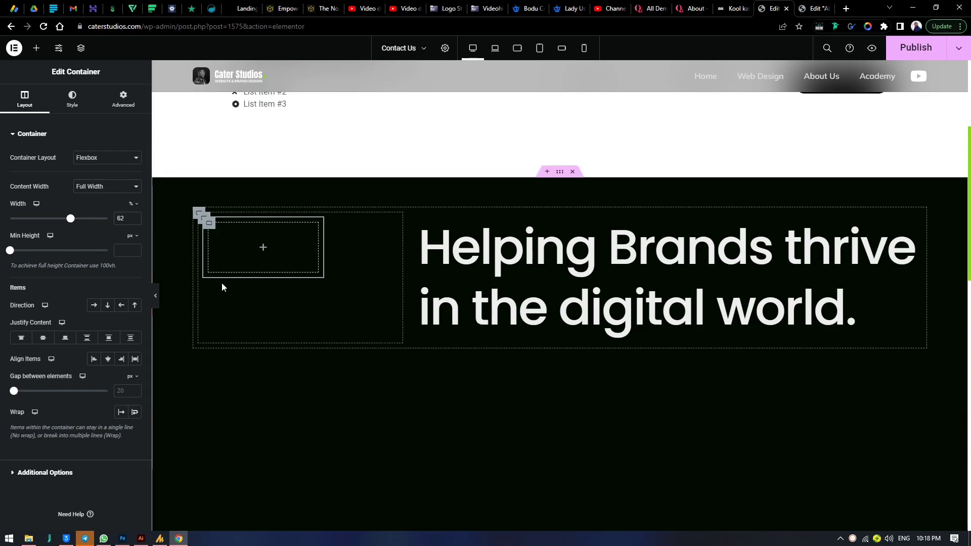
left_click_drag(71, 218, 66, 227)
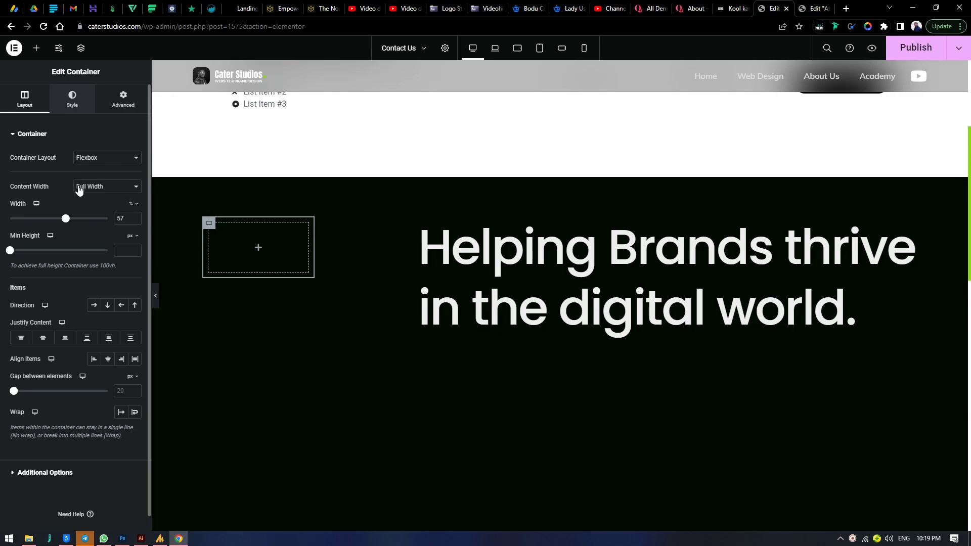
- Give the nested container a classic background using the green circle arrow image Asset-69.svg from the media library
left_click(72, 98)
left_click(94, 179)
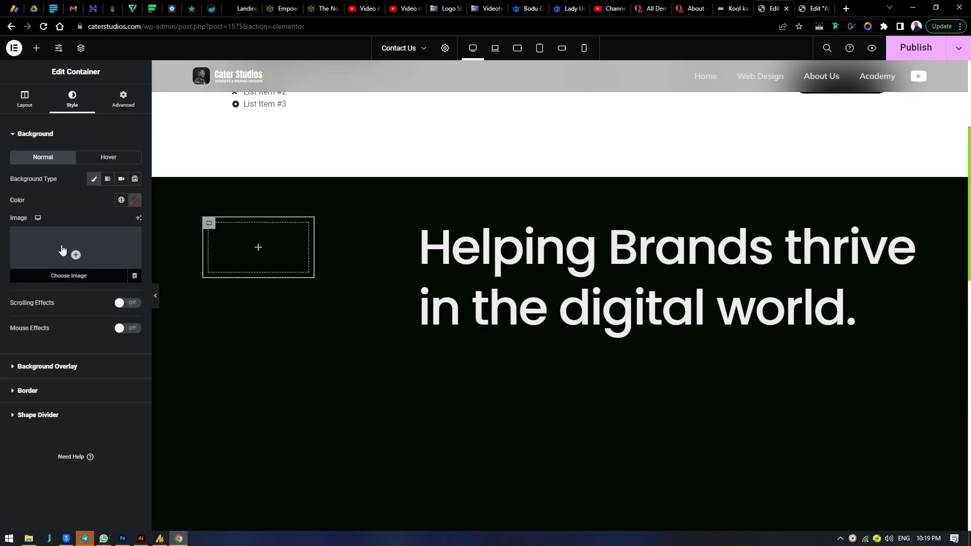
left_click(78, 249)
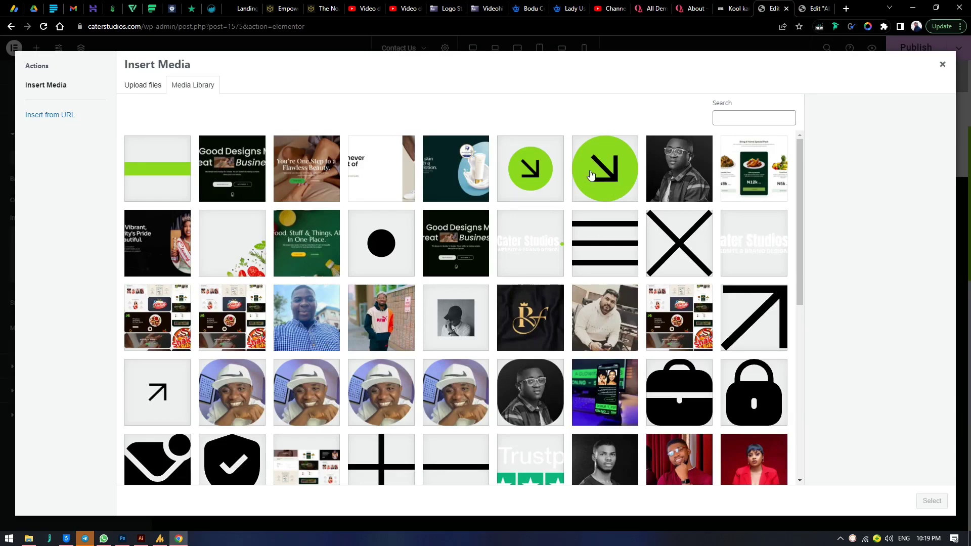
left_click(600, 169)
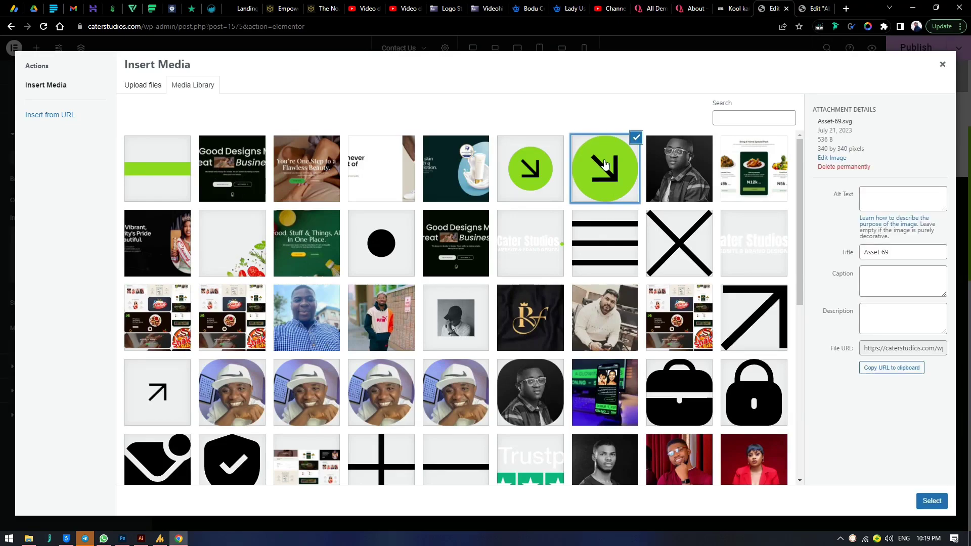
left_click(932, 500)
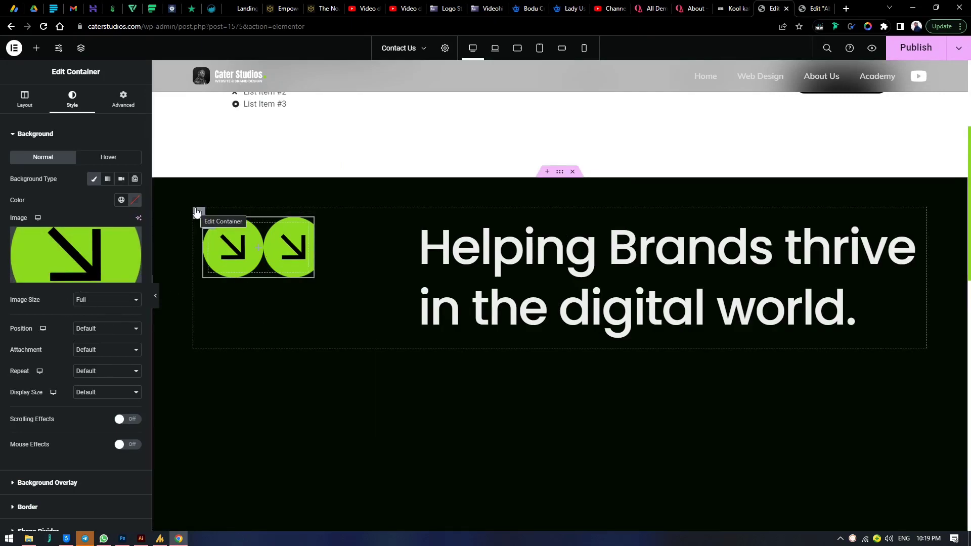
- Set the background image's position to Center Center, repeat to No-repeat and display size to Cover
left_click(98, 301)
left_click(97, 301)
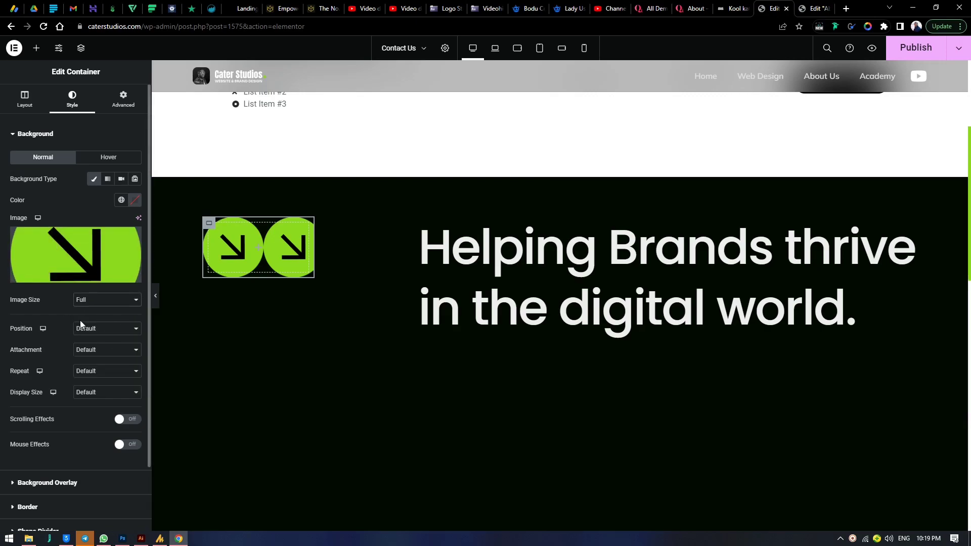
left_click(101, 329)
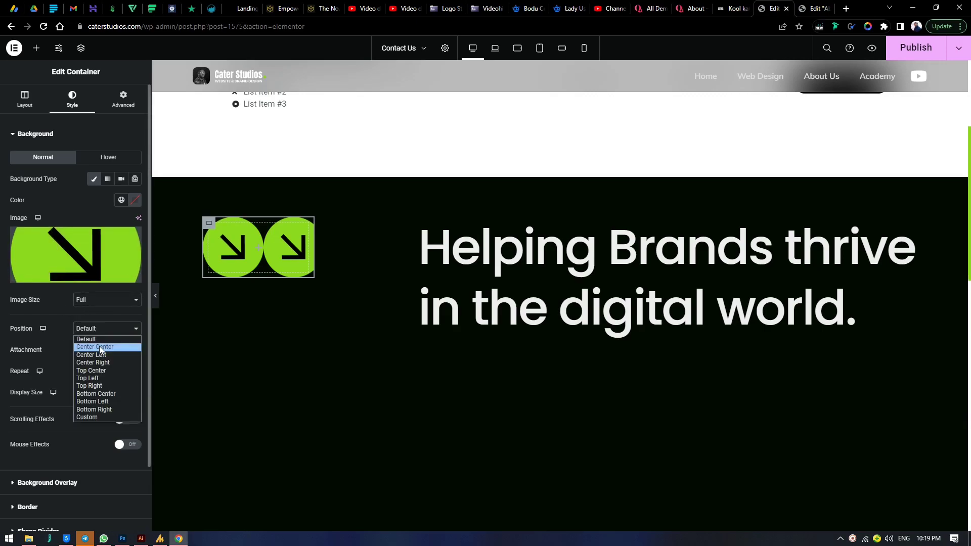
left_click(99, 346)
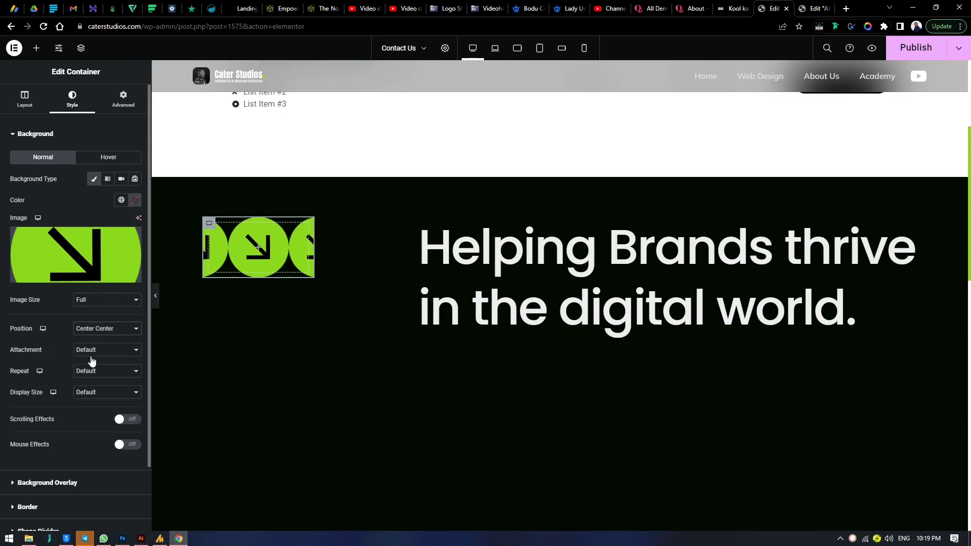
left_click(91, 355)
left_click(59, 347)
left_click(101, 377)
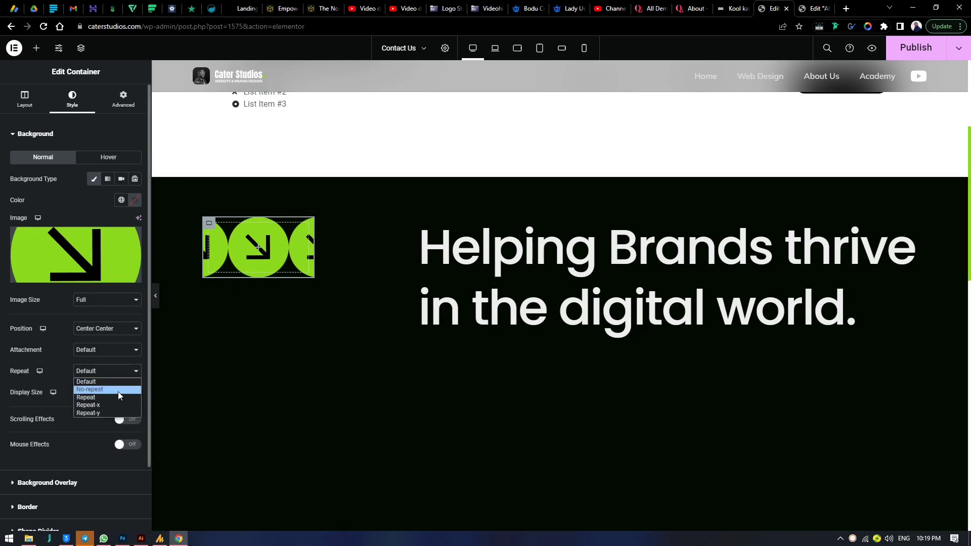
left_click(117, 391)
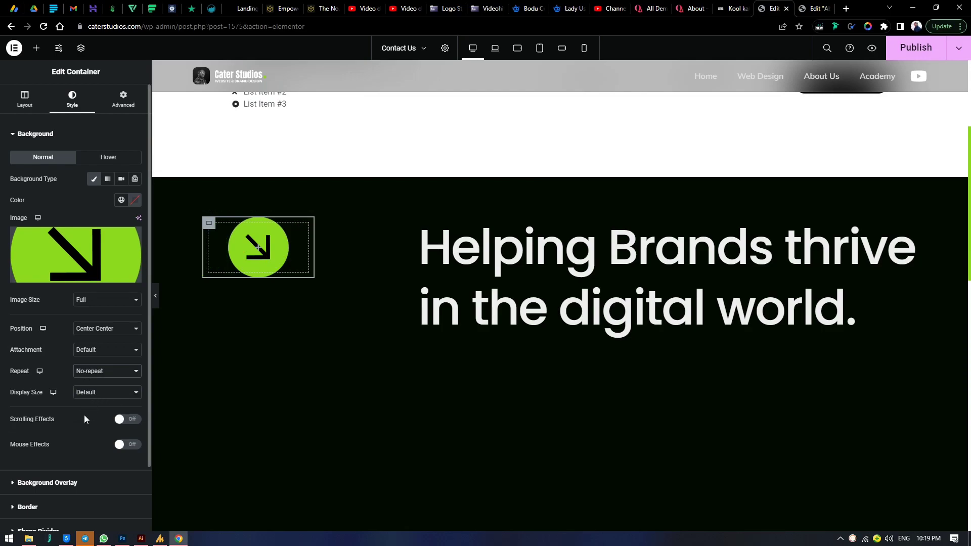
left_click(93, 396)
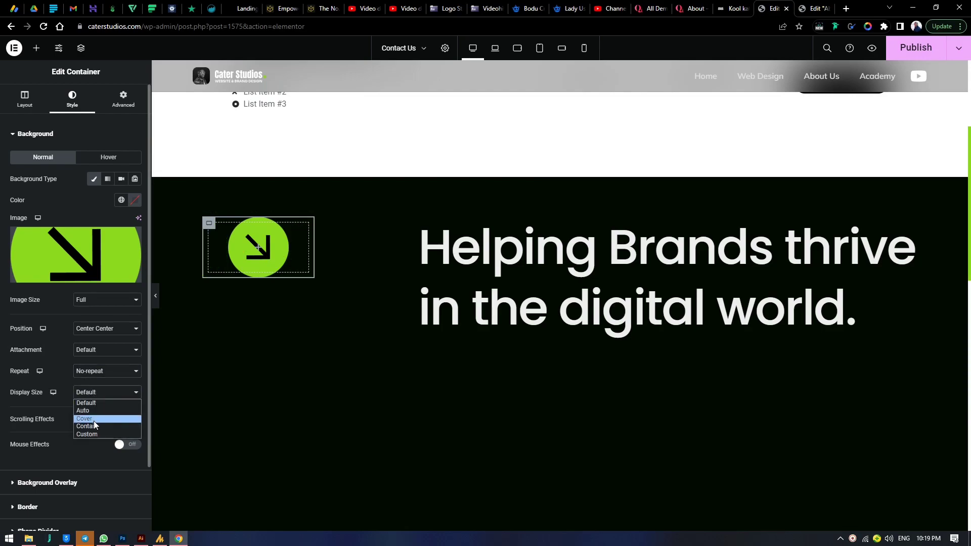
left_click(94, 421)
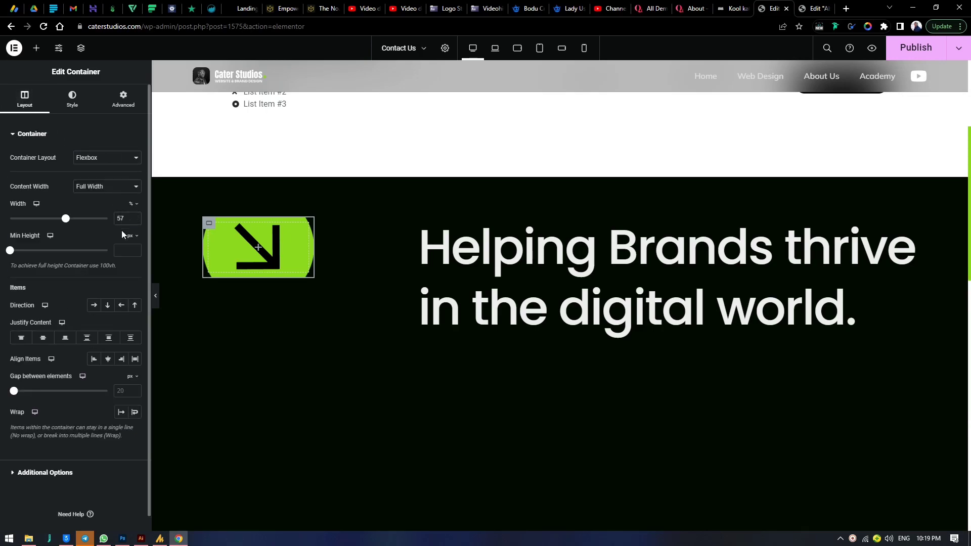
- Set the nested container's minimum height to 21 vh
left_click(133, 236)
left_click(114, 283)
left_click_drag(14, 254, 32, 263)
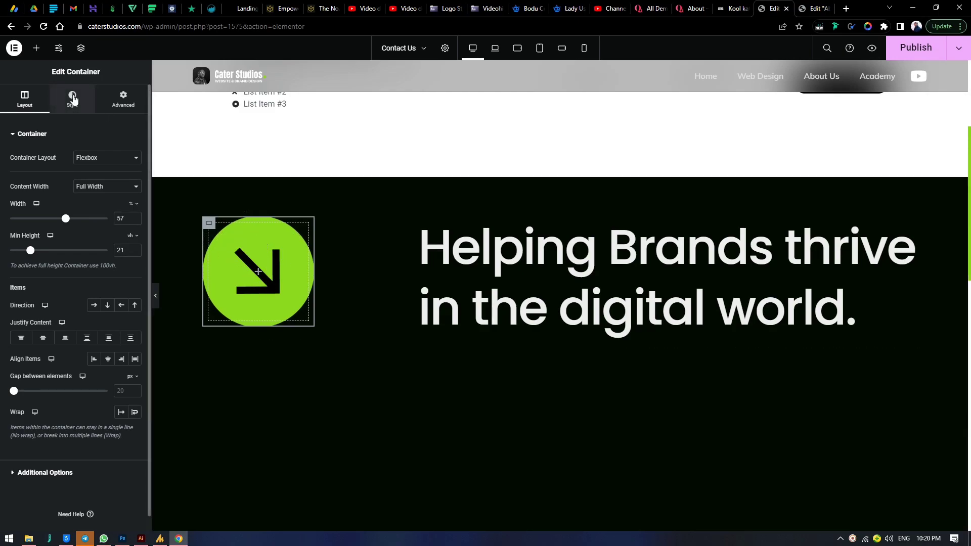
- Find the Text Path widget, check the circular text on the About Us page, and place the widget in the green arrow container
left_click(36, 49)
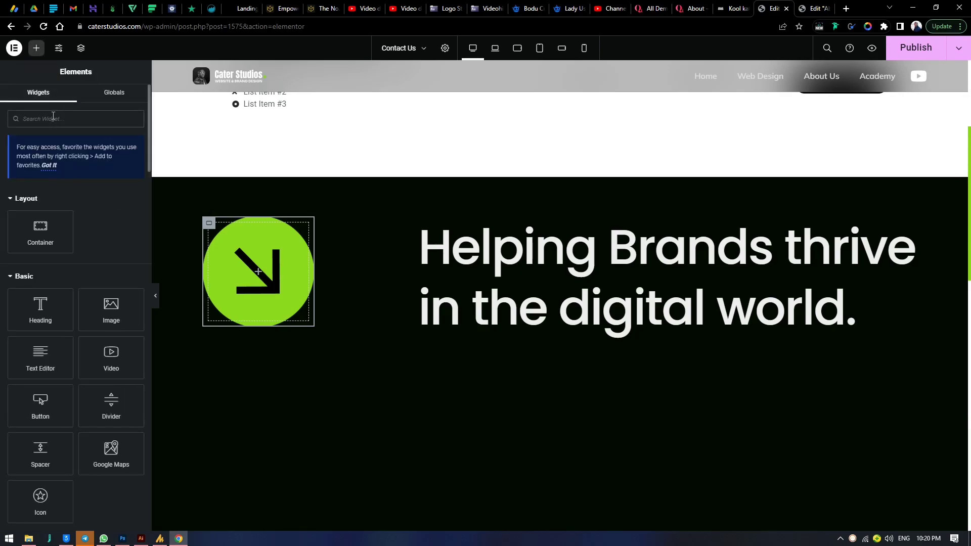
left_click(53, 119)
type("text")
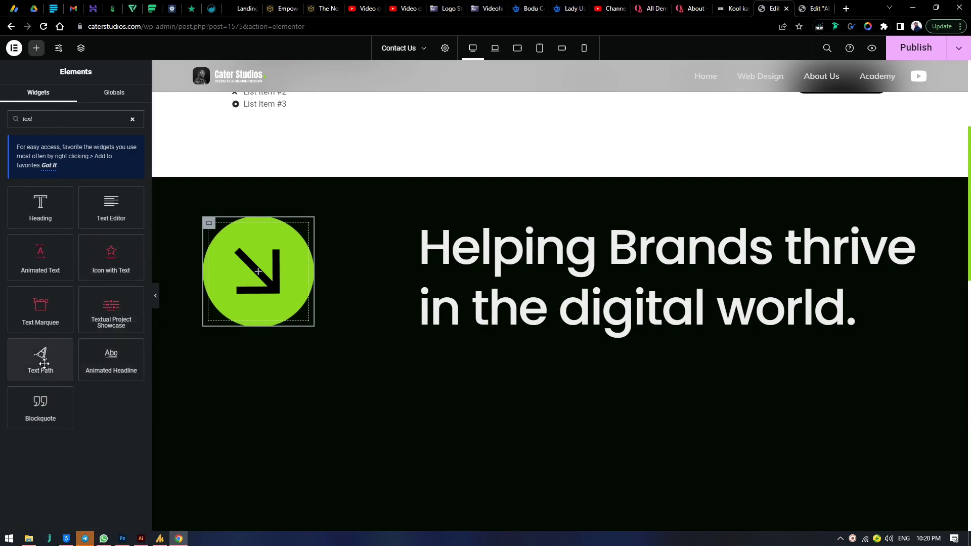
key("ctrl+Tab")
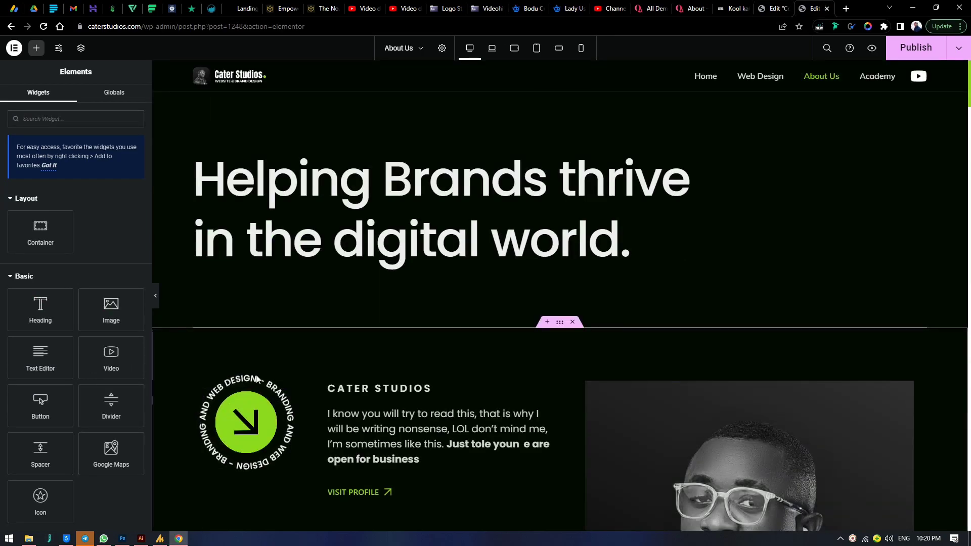
left_click(768, 4)
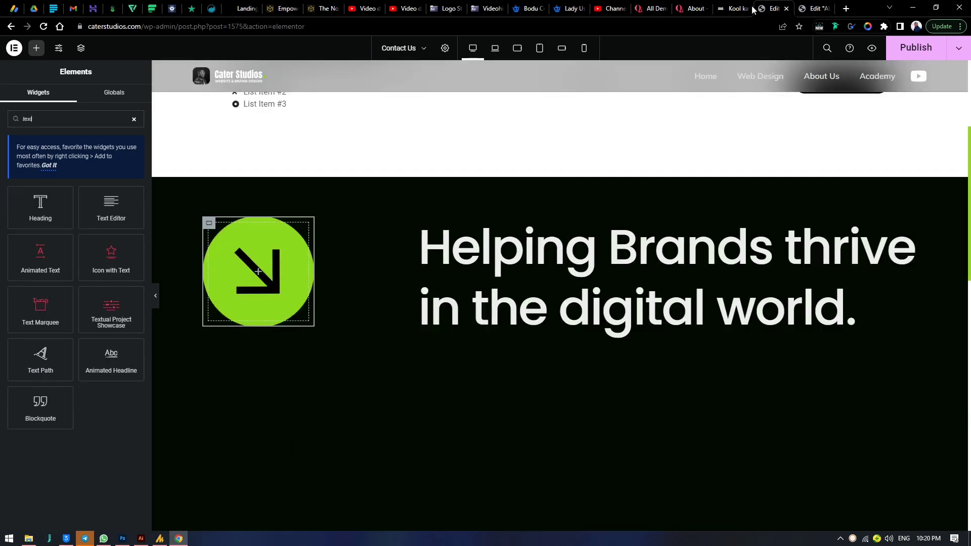
left_click_drag(40, 357, 289, 252)
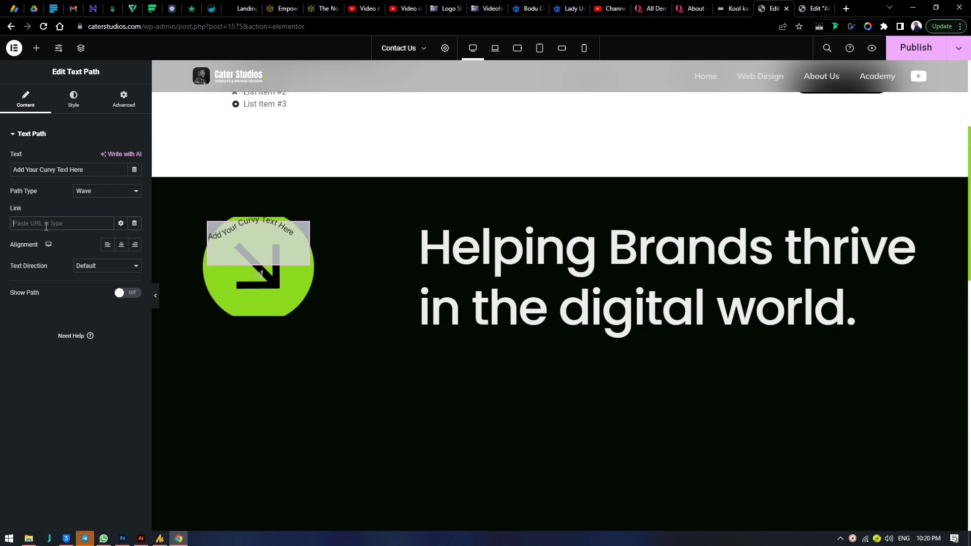
- Enter "CATER STUDIOS - CATERS STUDIOS -" as the curved text and set its path type to Circle
left_click(46, 226)
type("CATER")
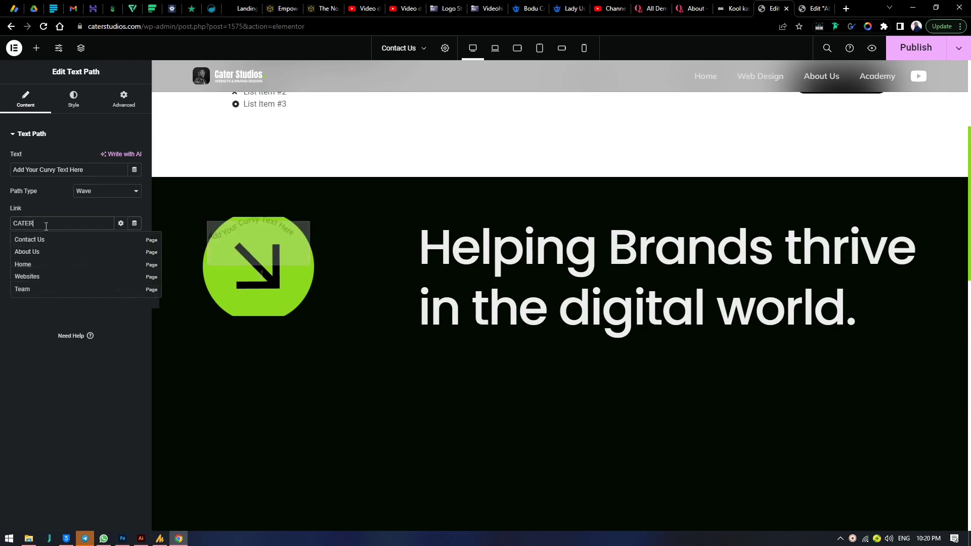
type(" STUDIOS")
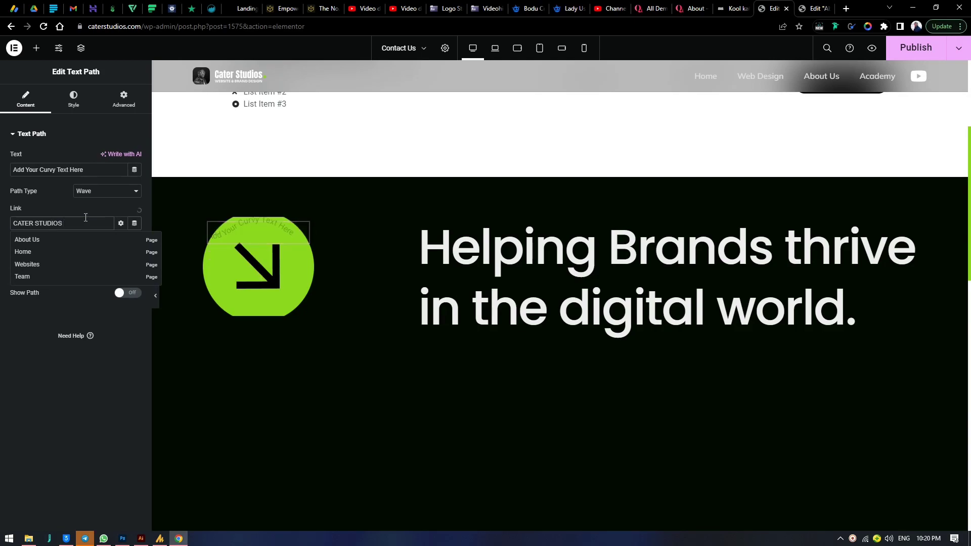
triple_click(72, 225)
key("ctrl+c")
right_click(54, 220)
left_click(78, 267)
left_click_drag(86, 169, 2, 180)
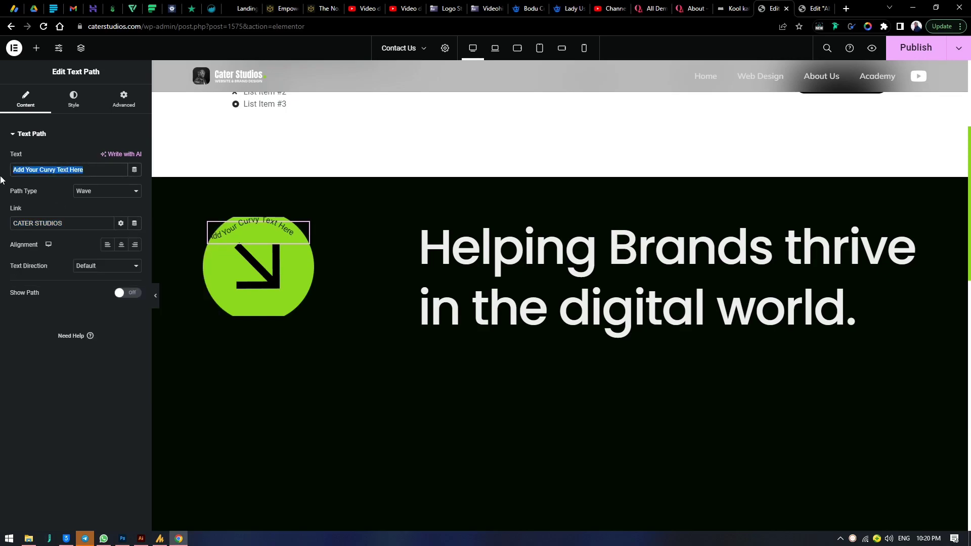
key("ctrl+v")
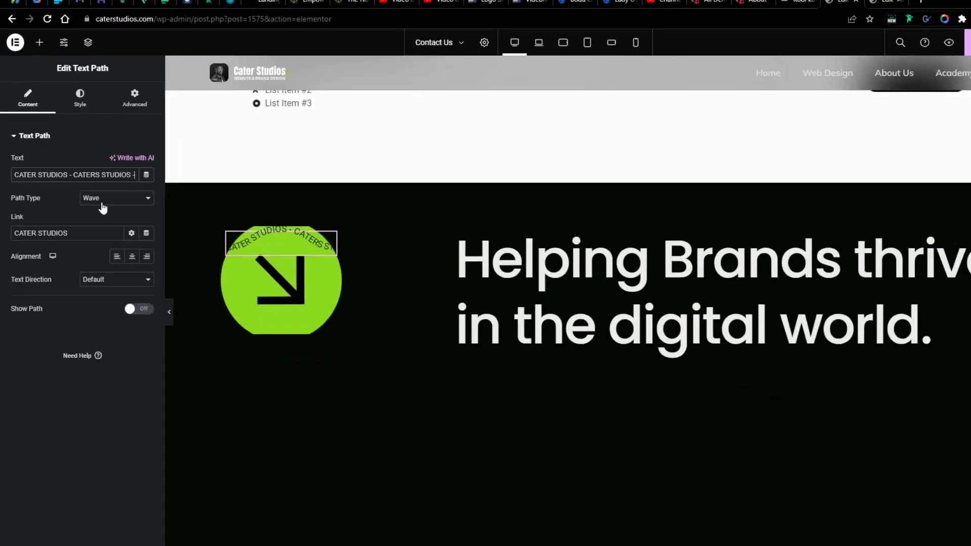
left_click(103, 203)
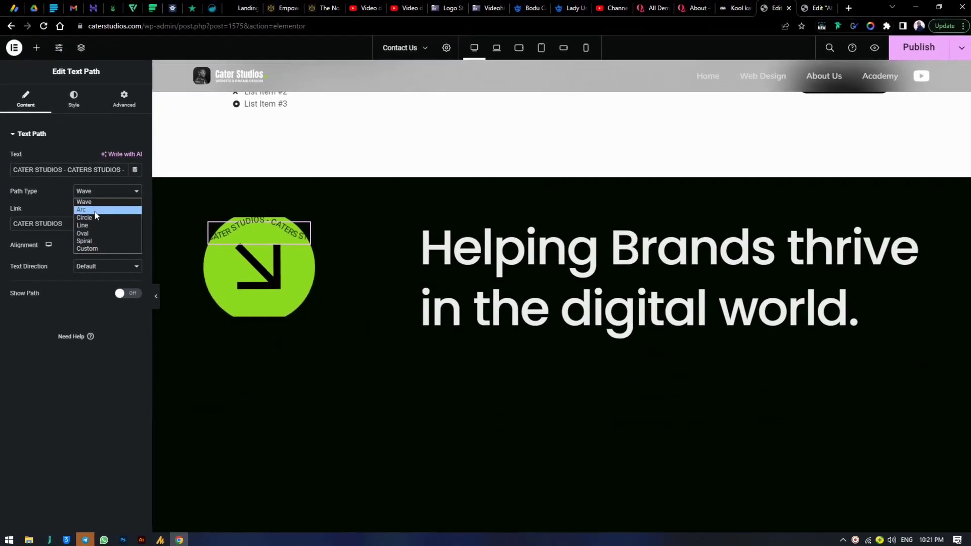
left_click(104, 228)
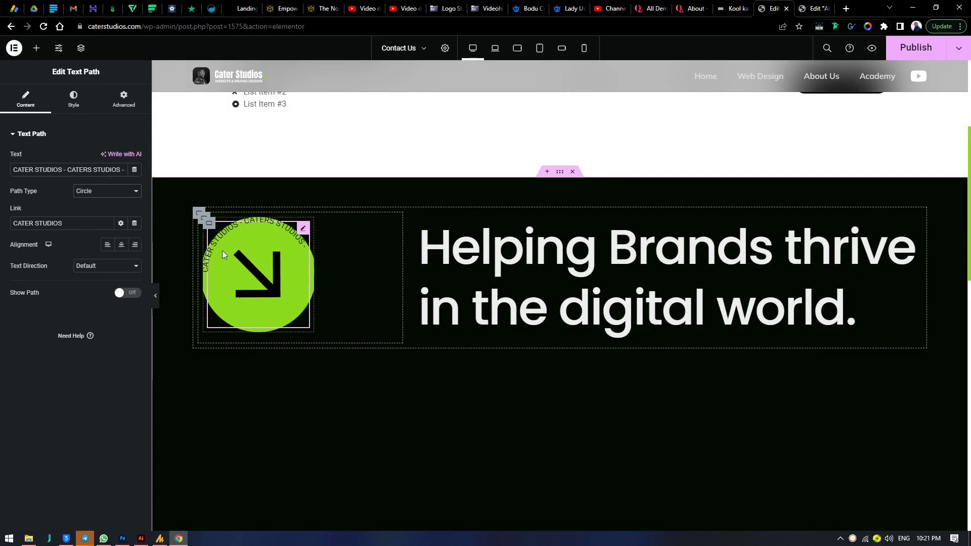
- Set the circular text's color to the white global color #FFFFFF
left_click(73, 98)
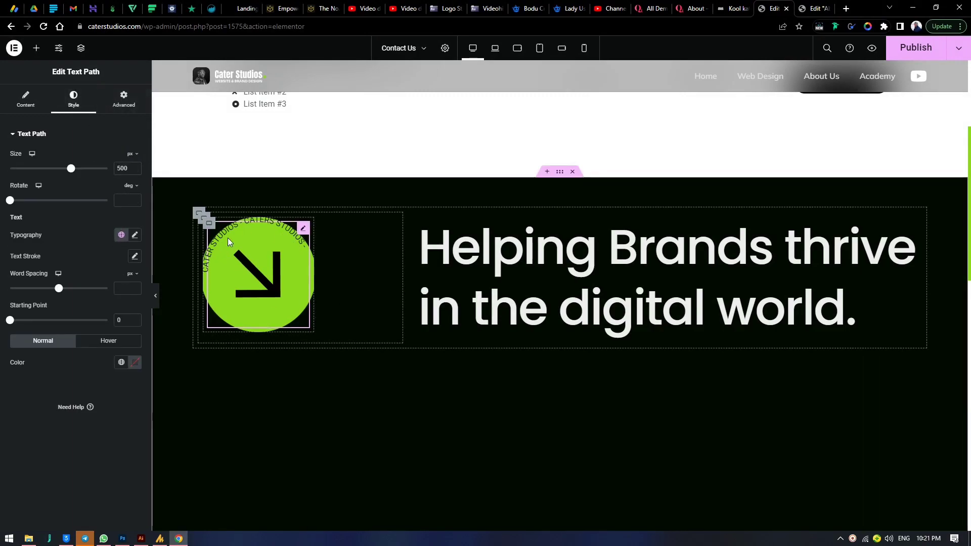
left_click(121, 362)
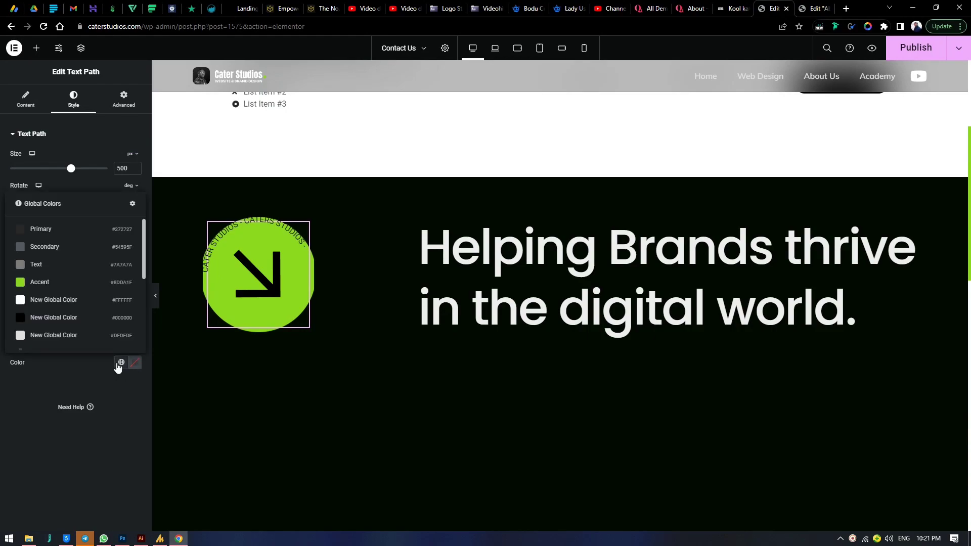
left_click(38, 301)
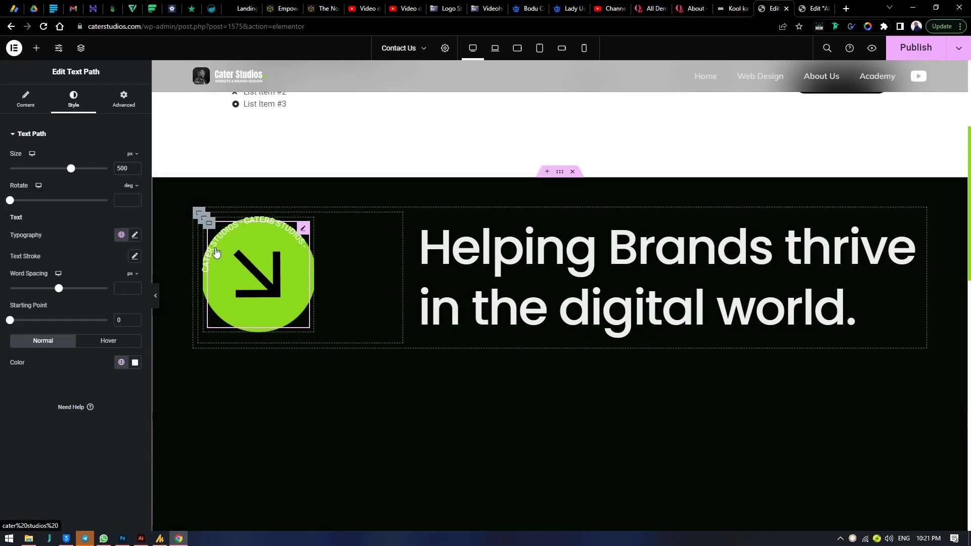
- Set the circular text's font family to Poppins and its weight to 500 (Medium)
left_click(135, 236)
left_click(104, 284)
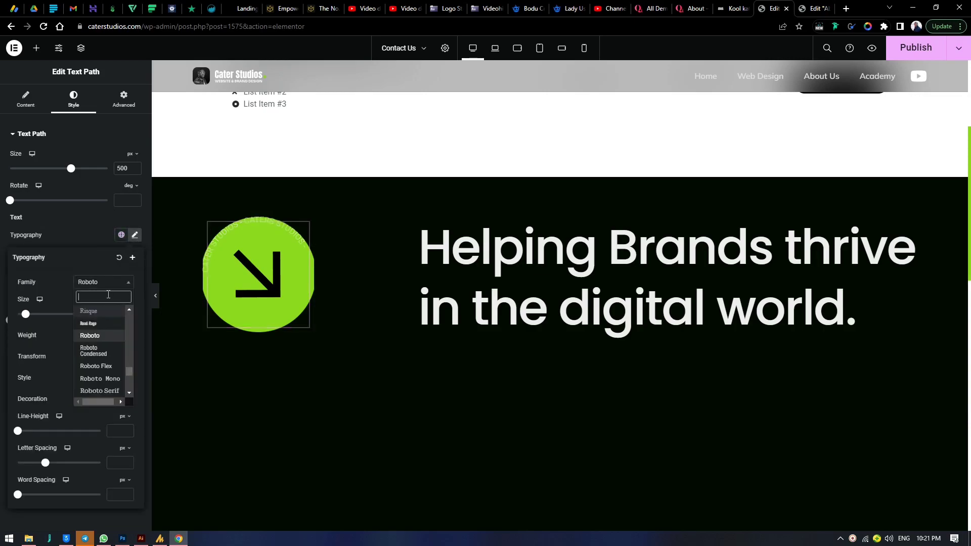
type("POPP")
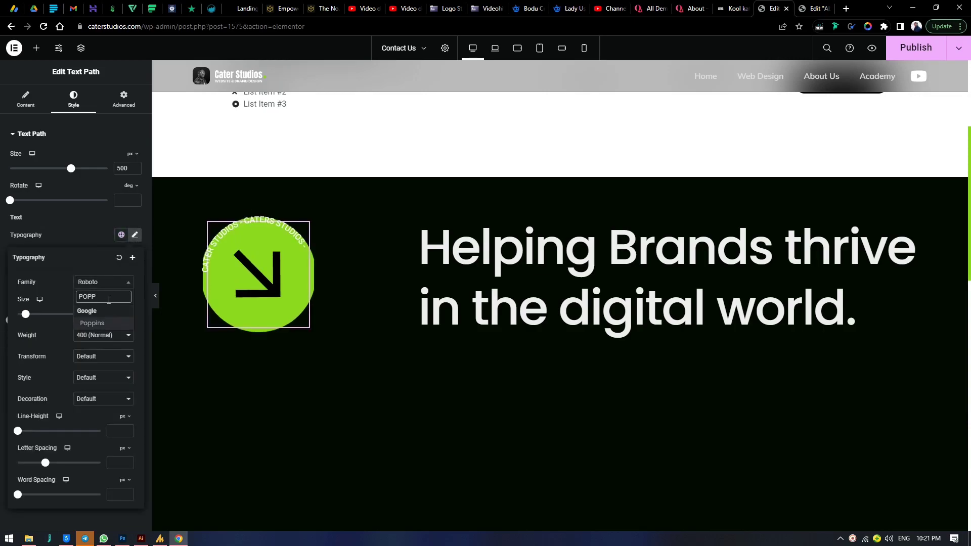
left_click(106, 324)
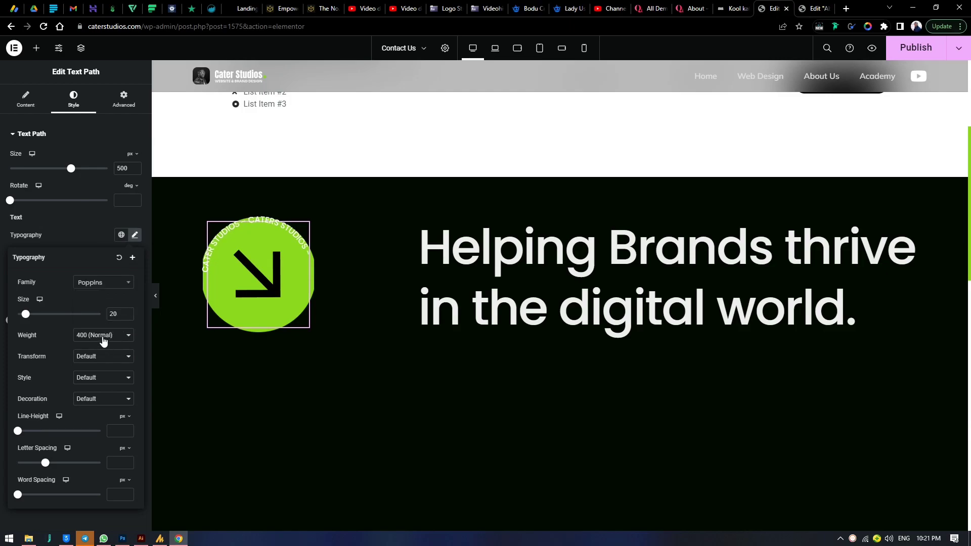
left_click(104, 342)
left_click(99, 377)
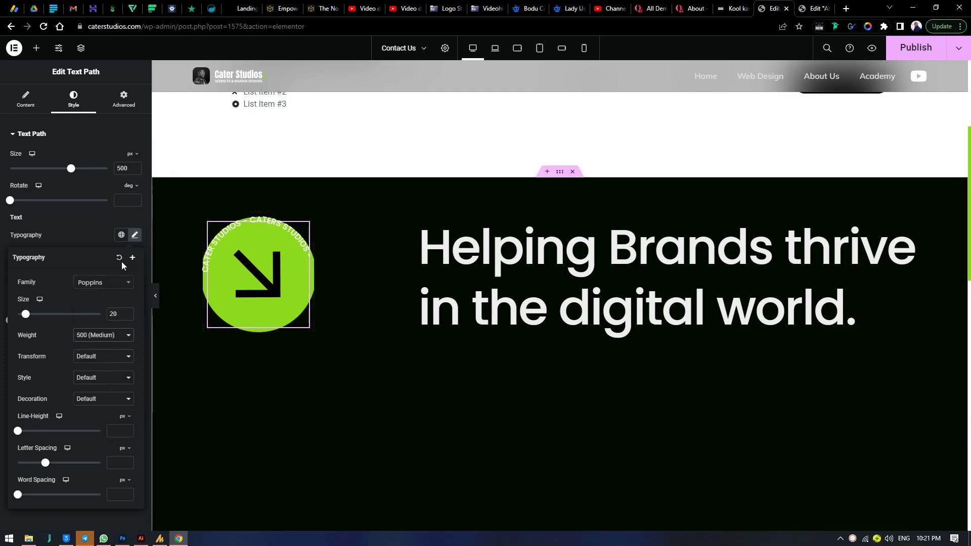
- Clear the circular text's link and set its alignment to Center
left_click(25, 99)
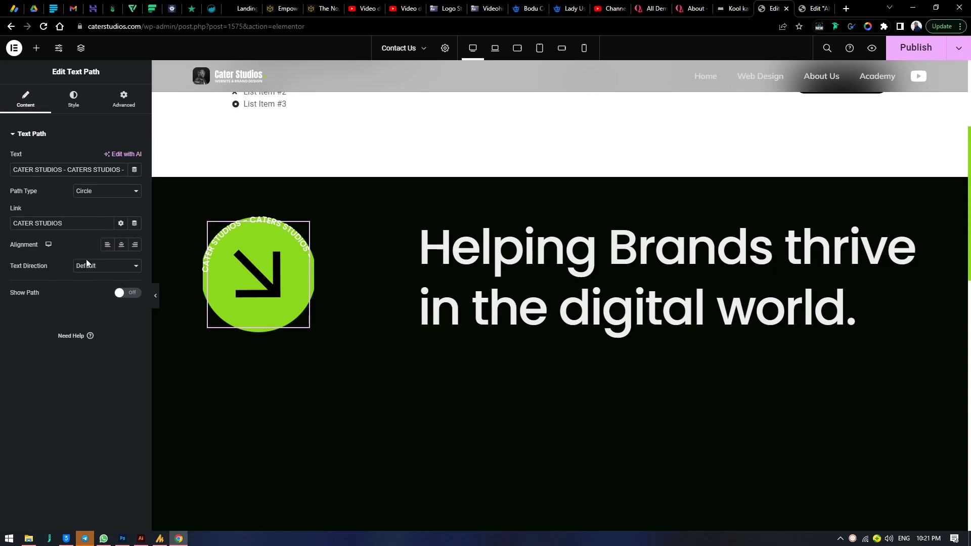
key("ctrl+a")
key("BackSpace")
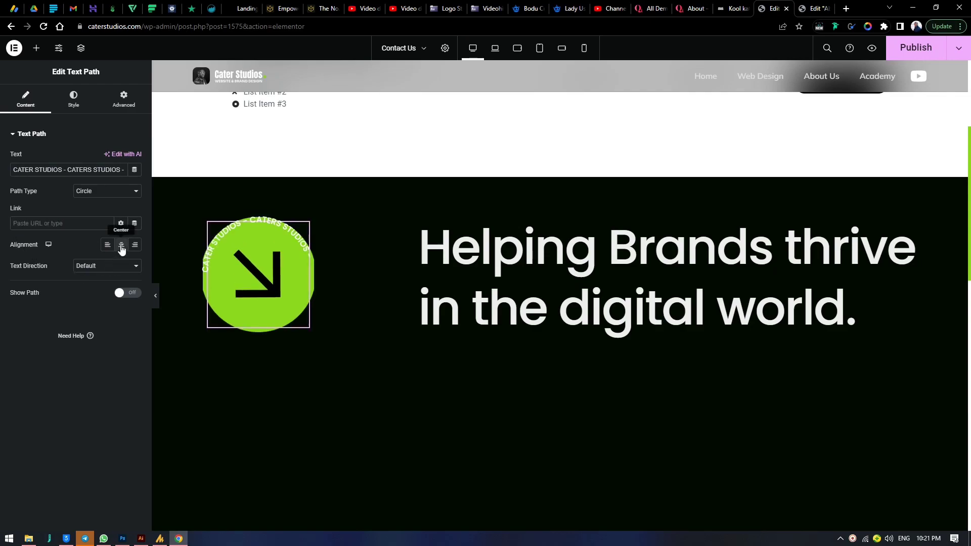
left_click(90, 268)
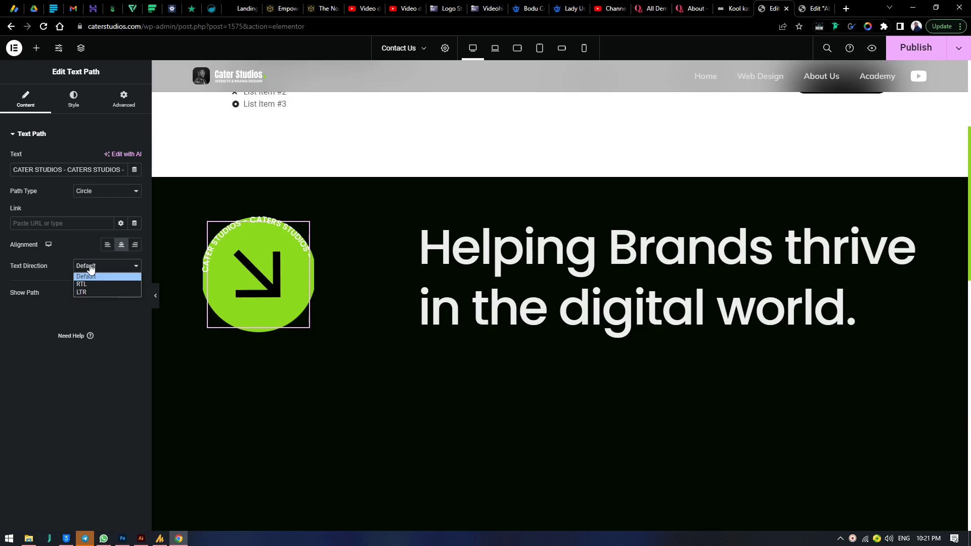
left_click(90, 268)
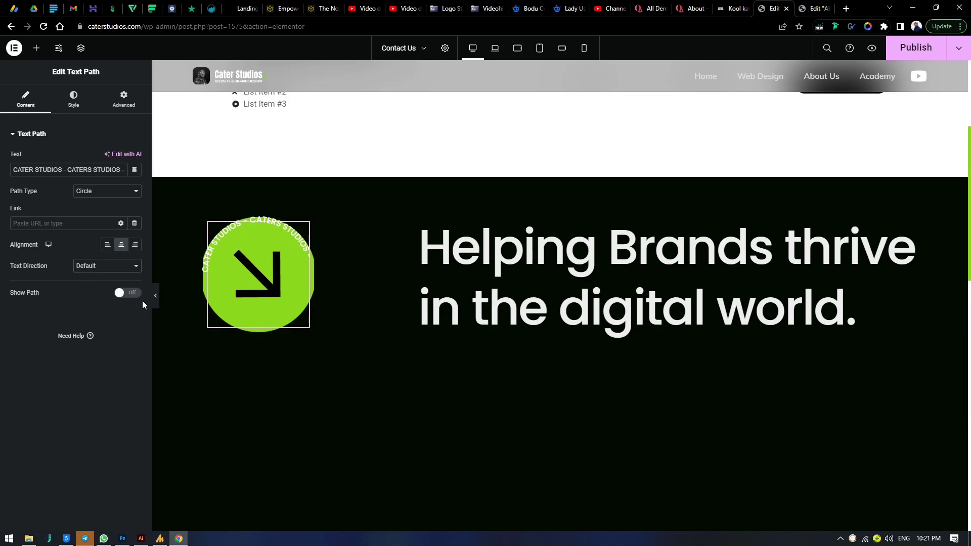
left_click(133, 294)
left_click(125, 294)
- Try out the path size and rotation of the circular text, and enlarge its font size to 42 px
left_click(74, 101)
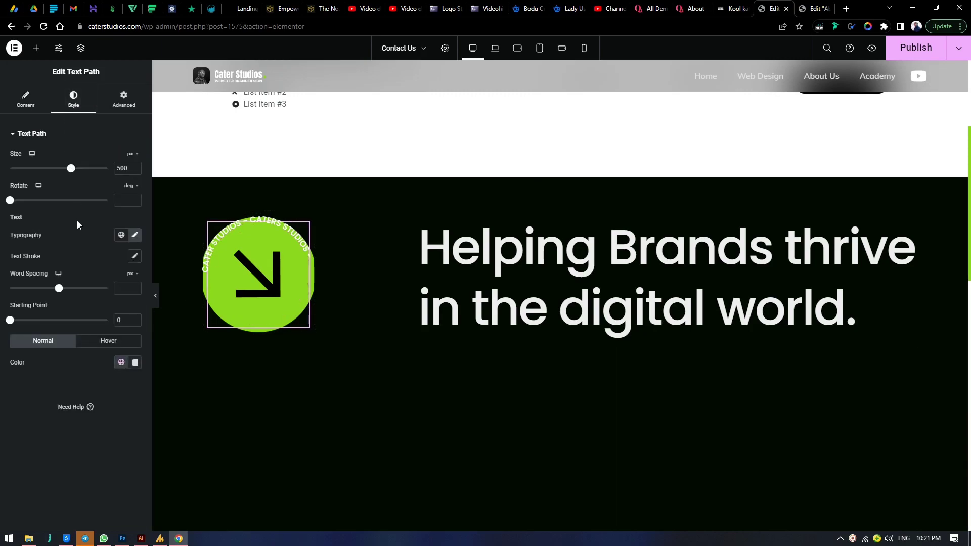
mouse_move(71, 171)
left_mouse_down()
mouse_move(53, 173)
mouse_move(88, 173)
left_mouse_up()
left_click(72, 173)
mouse_move(10, 202)
left_mouse_down()
mouse_move(47, 201)
mouse_move(10, 201)
mouse_move(8, 220)
left_mouse_up()
left_click(135, 236)
left_click_drag(27, 316, 36, 319)
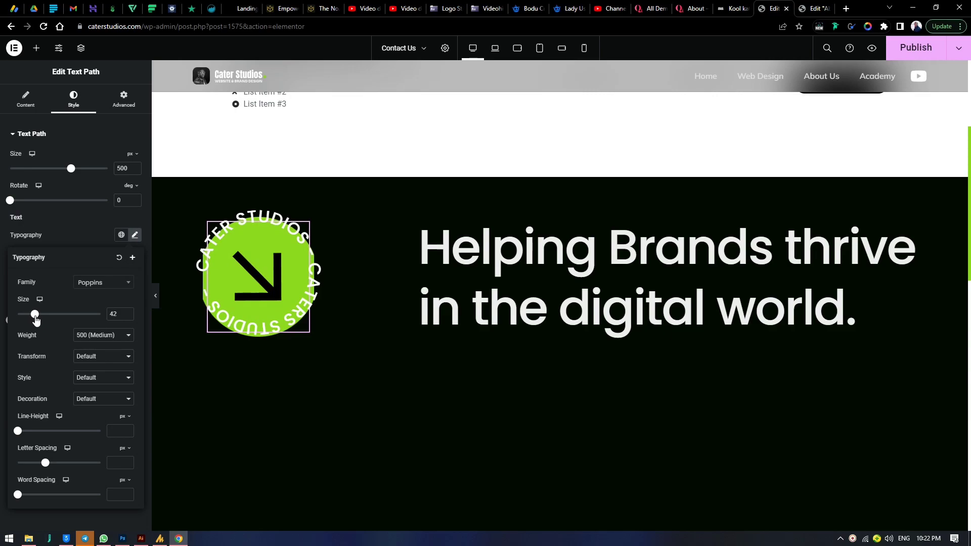
- Append another "CATERS STUDIOS -" to the end of the circular text
left_click(28, 103)
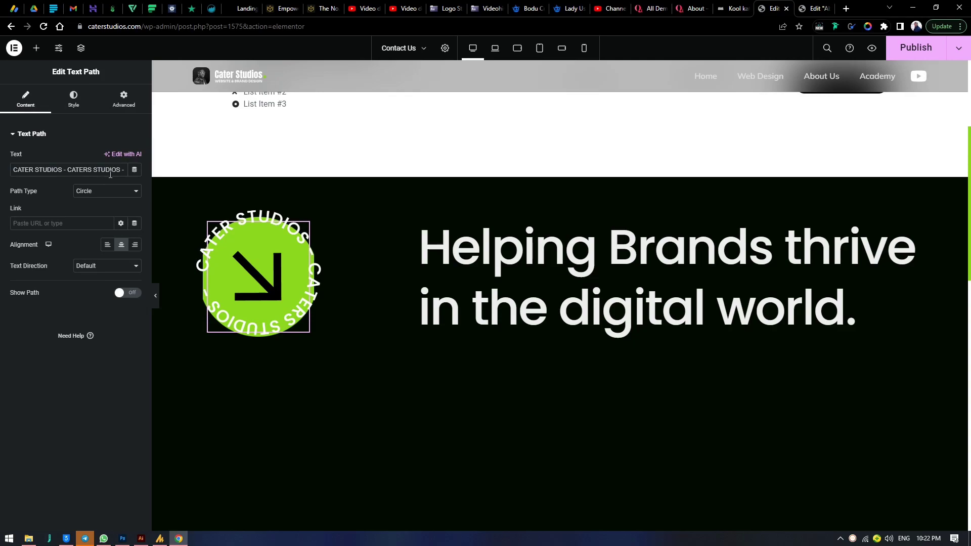
left_click_drag(69, 169, 114, 172)
right_click(104, 170)
left_click(121, 201)
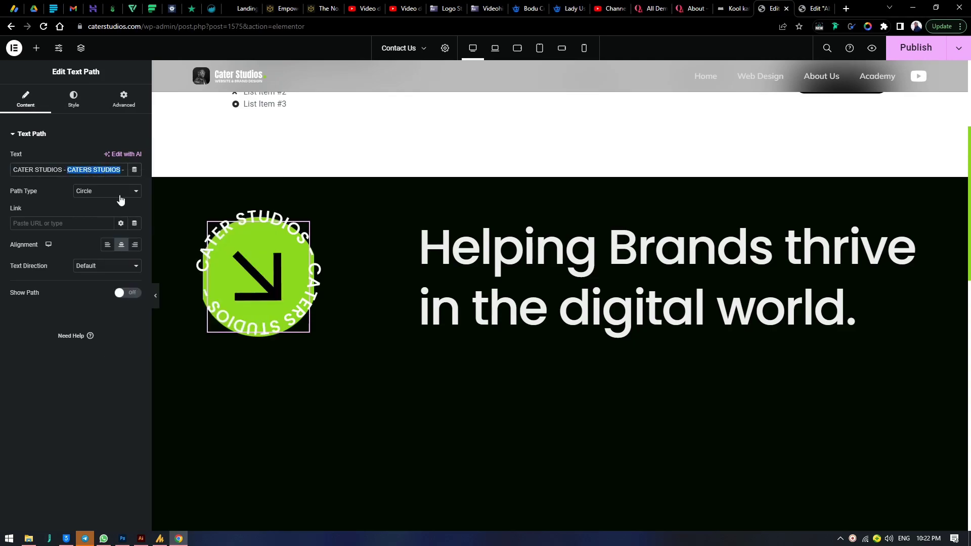
left_click(125, 172)
key("End")
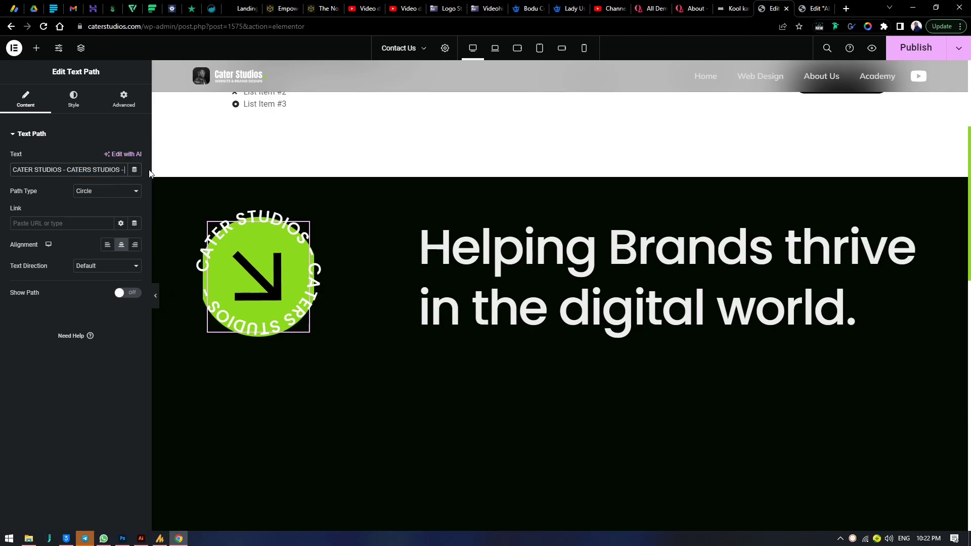
key("ctrl+v")
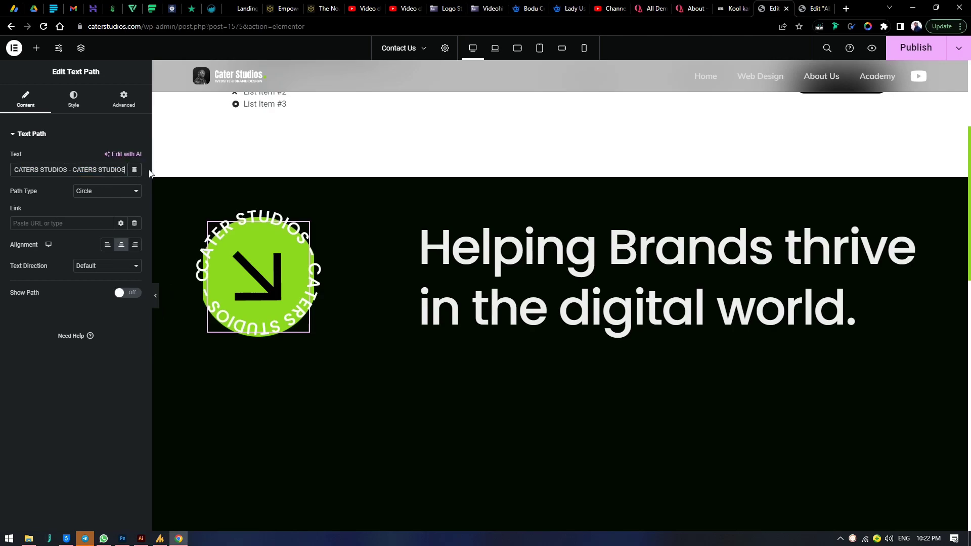
type("-")
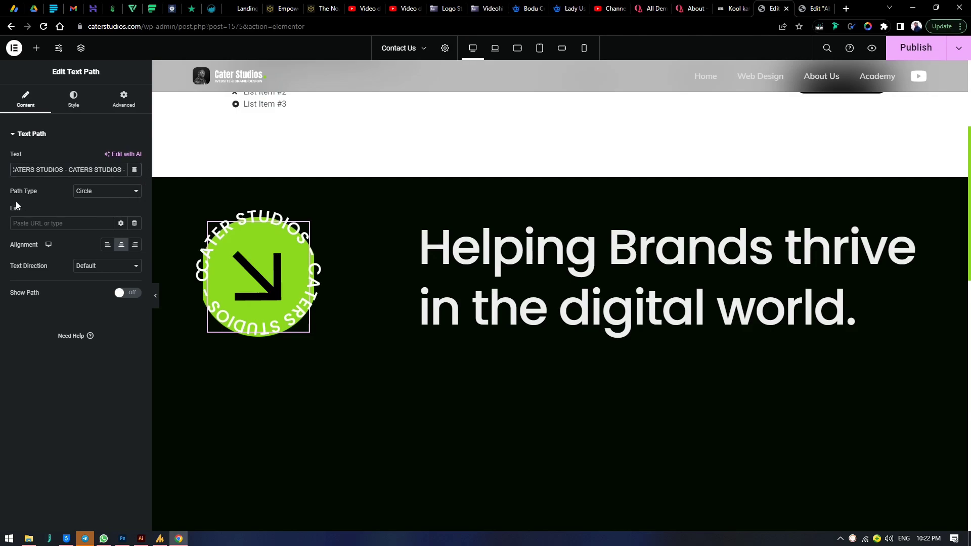
- Set the circular text's font size to 28 px and its letter spacing to 0.2 px
left_click(84, 106)
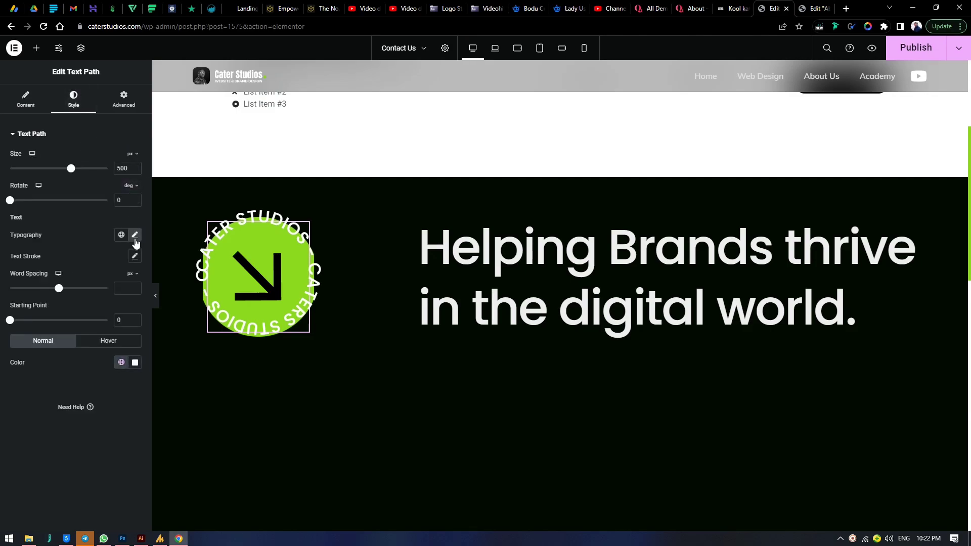
left_click(135, 235)
left_click_drag(34, 314, 31, 319)
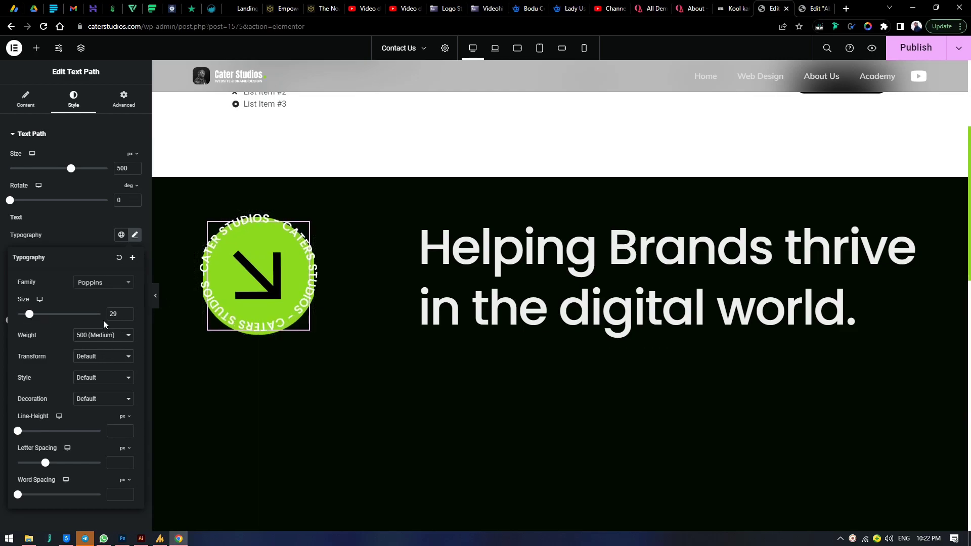
left_click(127, 317)
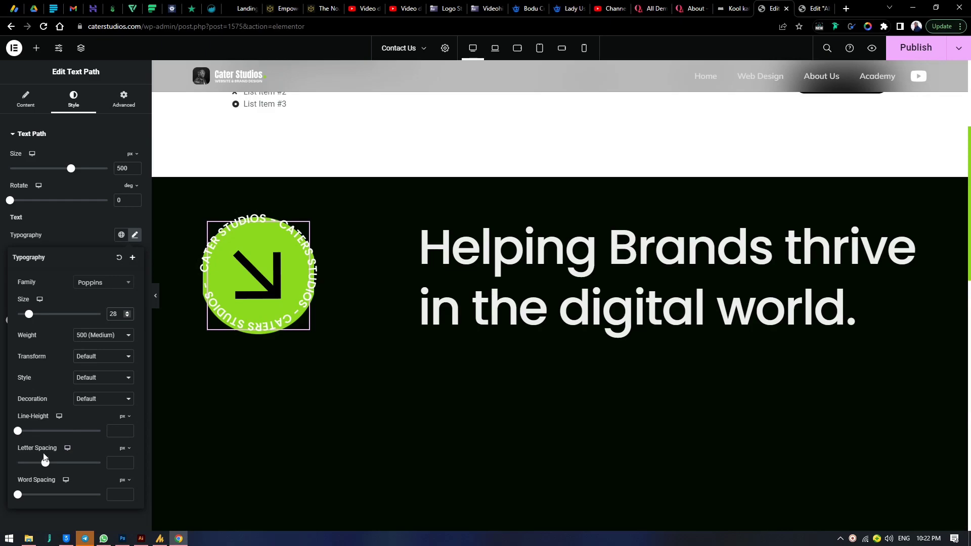
left_click_drag(45, 465, 47, 465)
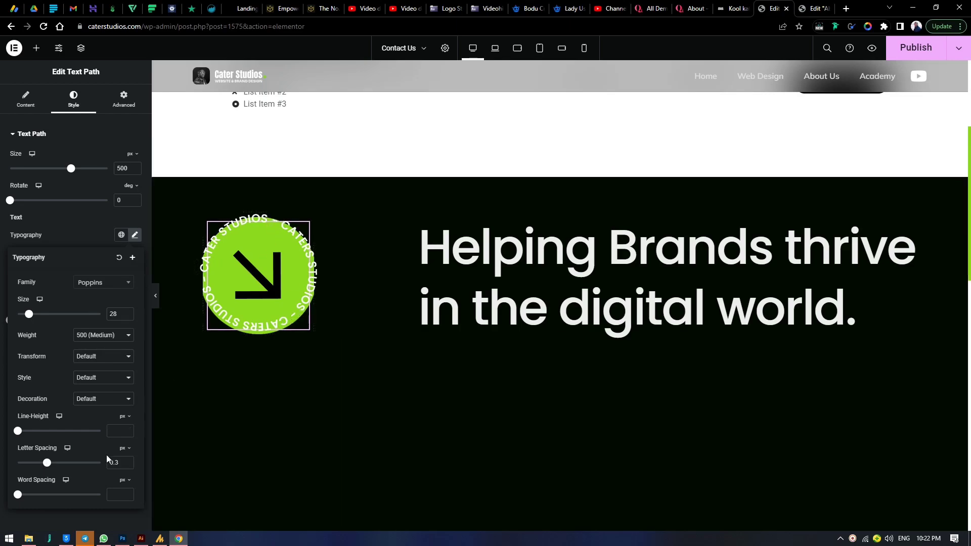
key("Down")
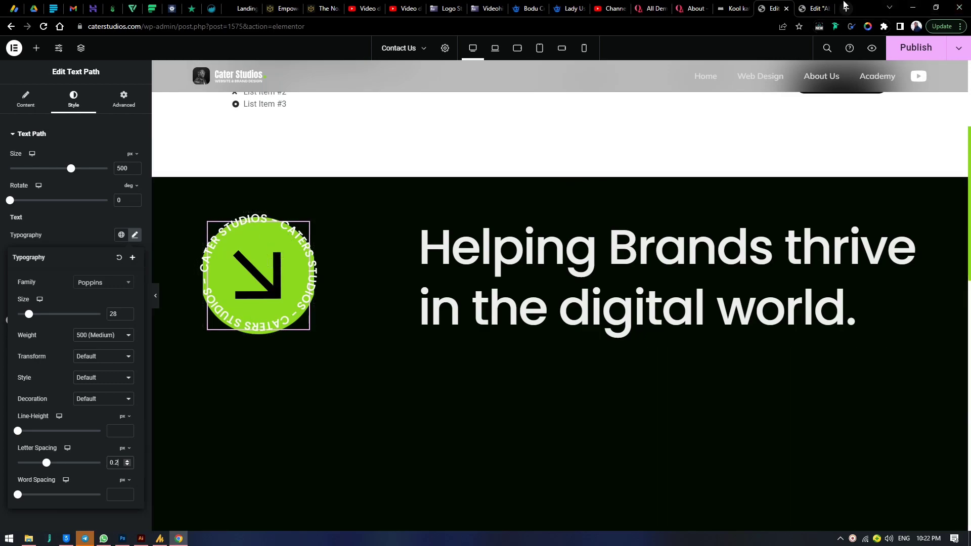
- Compare the Text Path widget with the circular text around the arrow on the About Us page
left_click(815, 8)
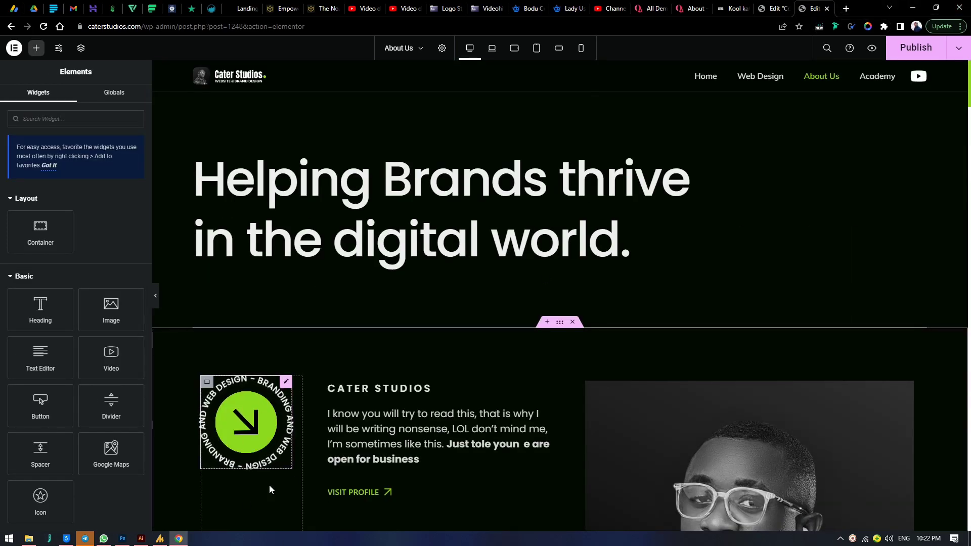
key("ctrl+shift+Tab")
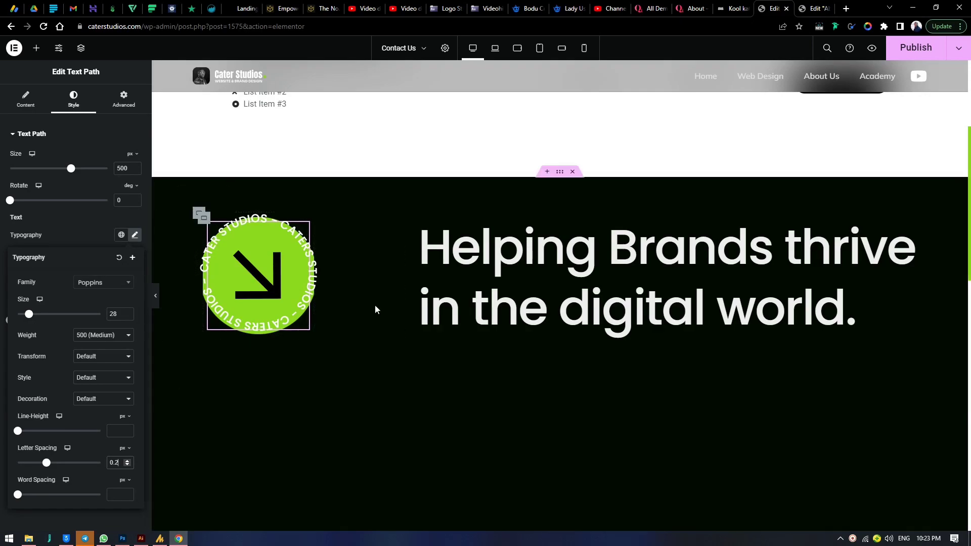
left_click(287, 257)
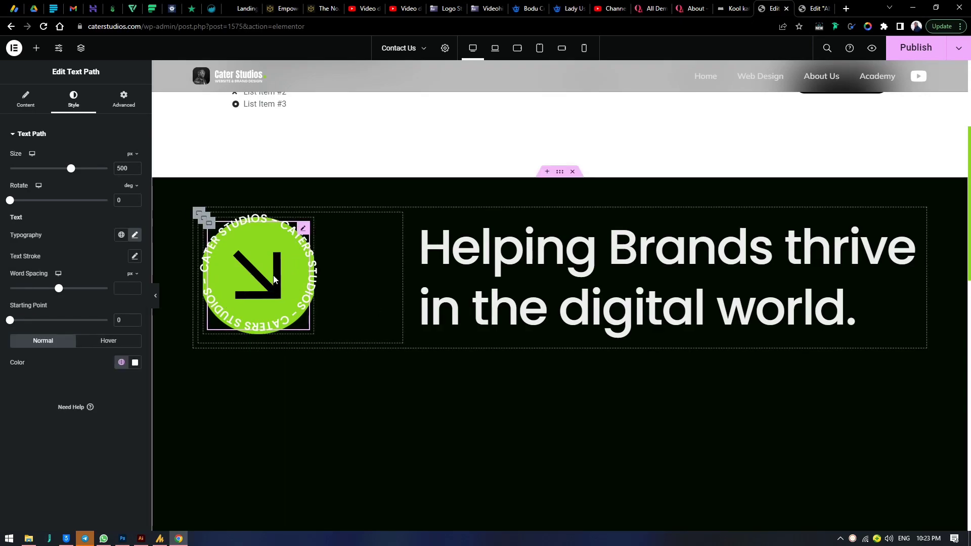
- Switch to Photoshop and create a new 2000 x 2000 px document at 300 ppi with a white background
left_click(123, 539)
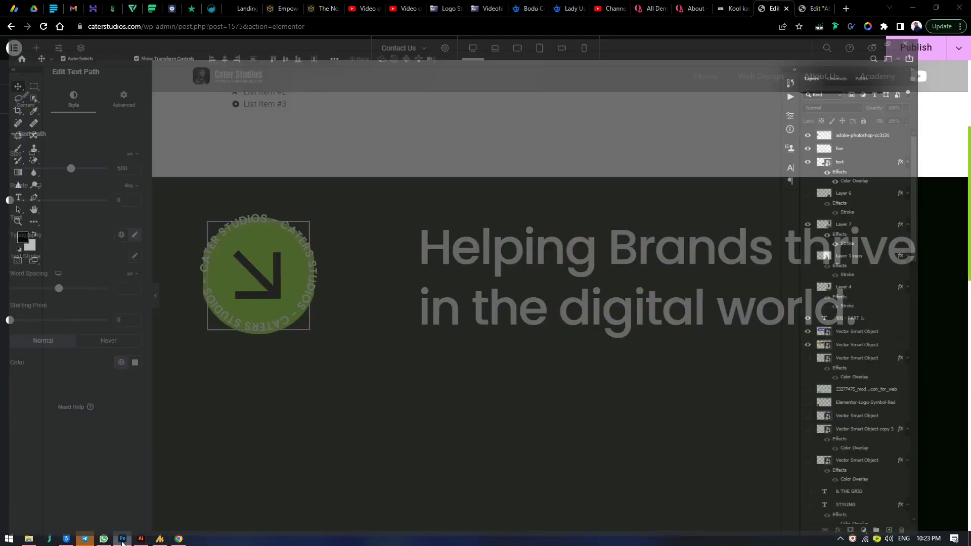
key("ctrl+n")
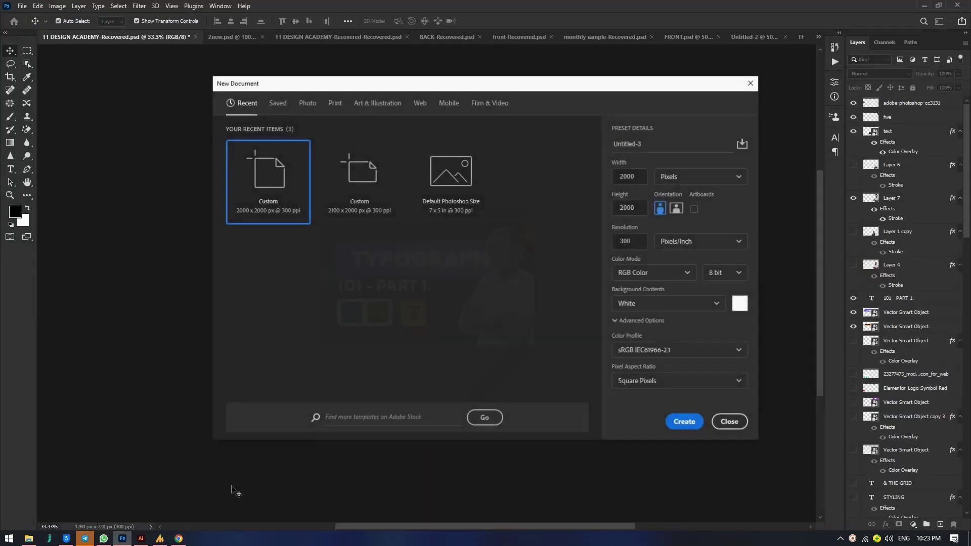
left_click(684, 422)
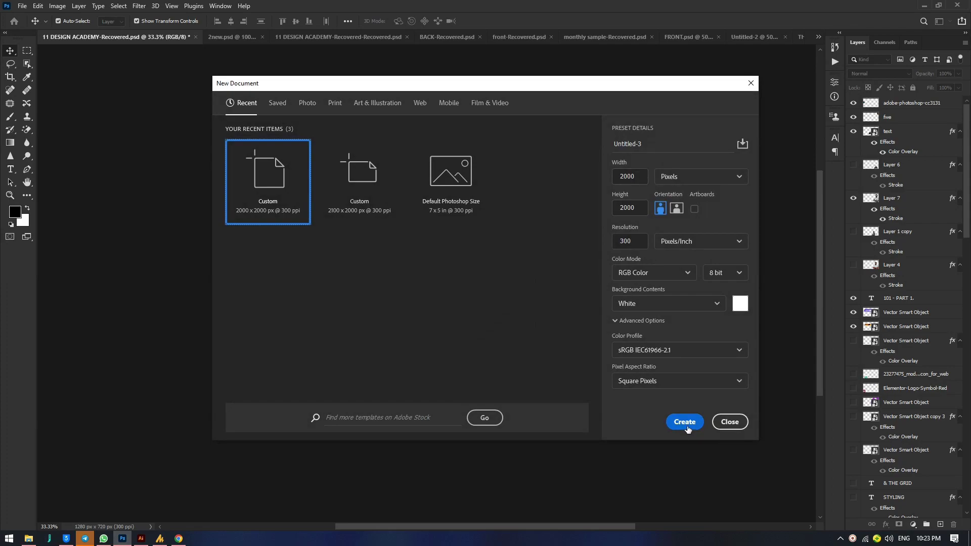
- Switch to Illustrator and copy the purple circular logo with the white C mark
left_click(141, 539)
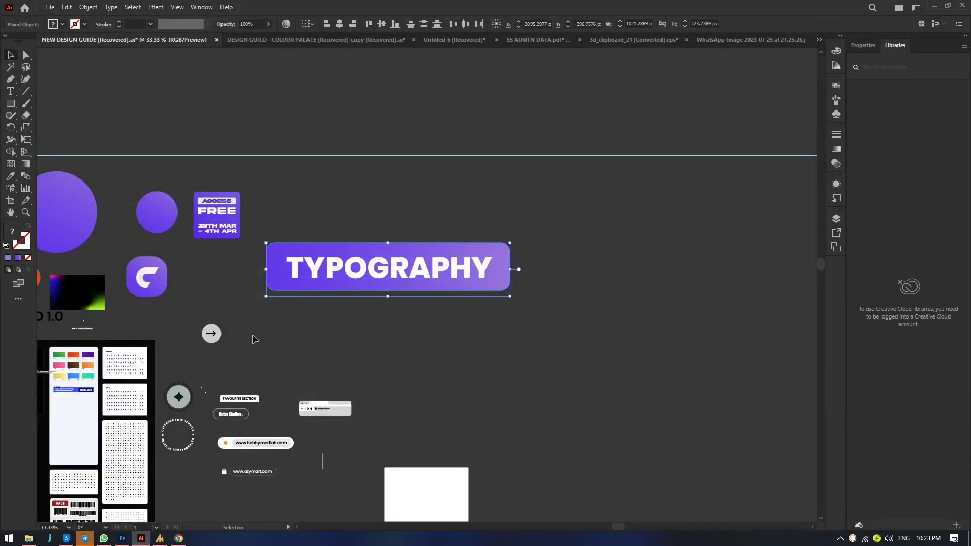
scroll(253, 337, "left", 10)
key("v")
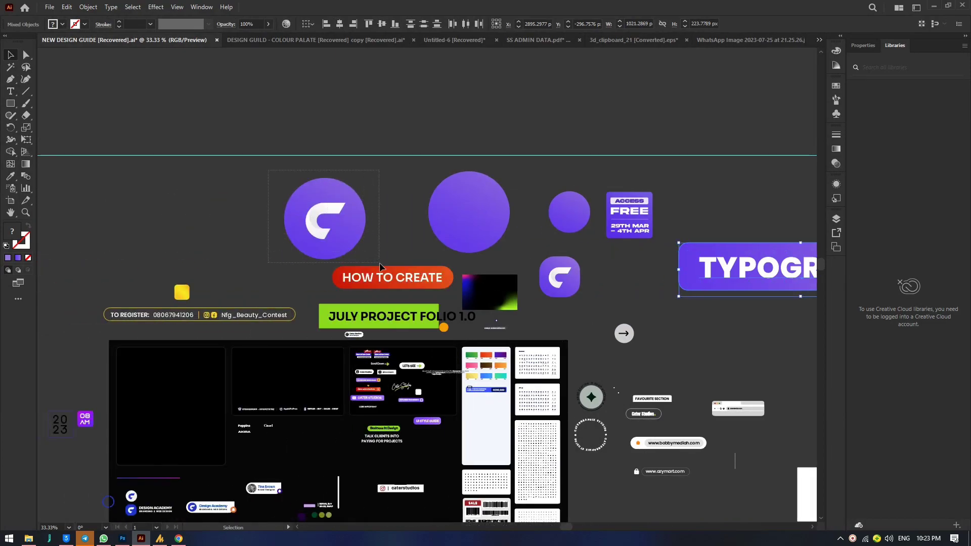
left_click(354, 230)
left_click(141, 538)
- Switch to Photoshop and paste the copied logo centred in the new 2000 x 2000 px document
left_click(122, 539)
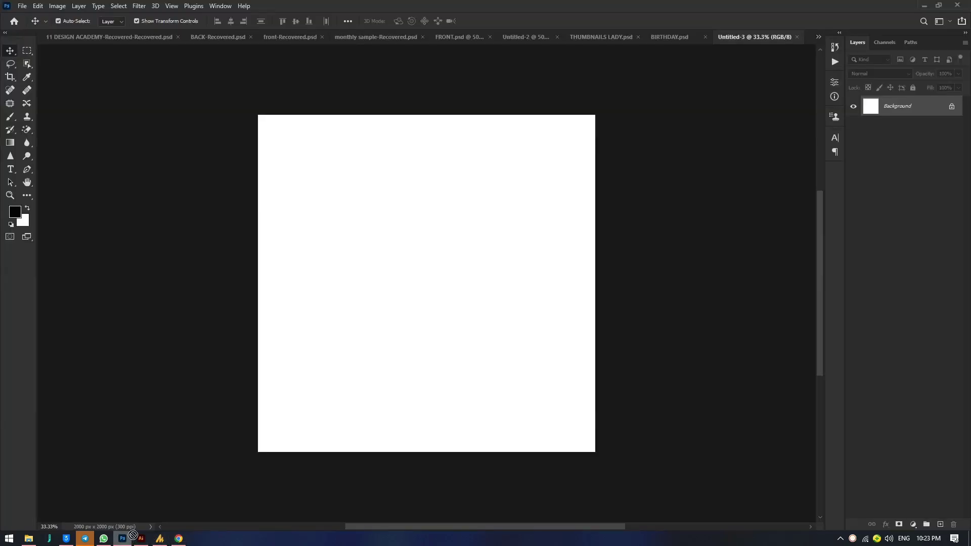
key("ctrl+v")
left_click_drag(503, 239, 425, 256)
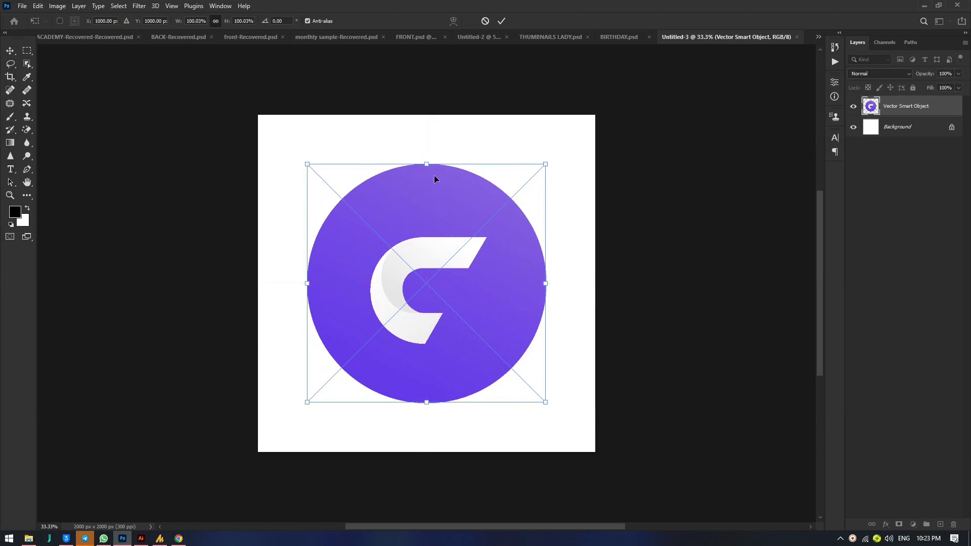
- Enlarge the pasted logo to about 141% so it fills the canvas, and hide the white Background layer
left_click_drag(425, 164, 426, 115)
left_click_drag(425, 404, 427, 451)
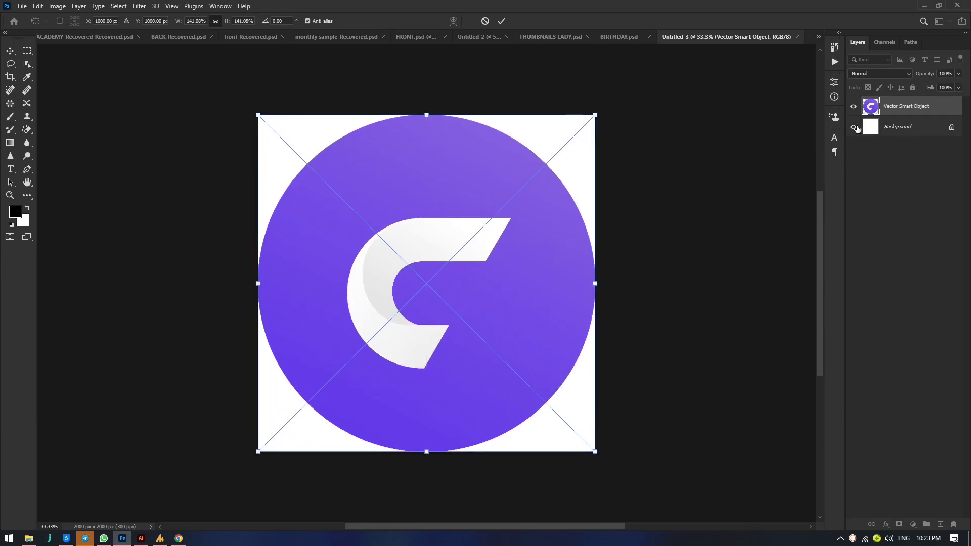
left_click(855, 128)
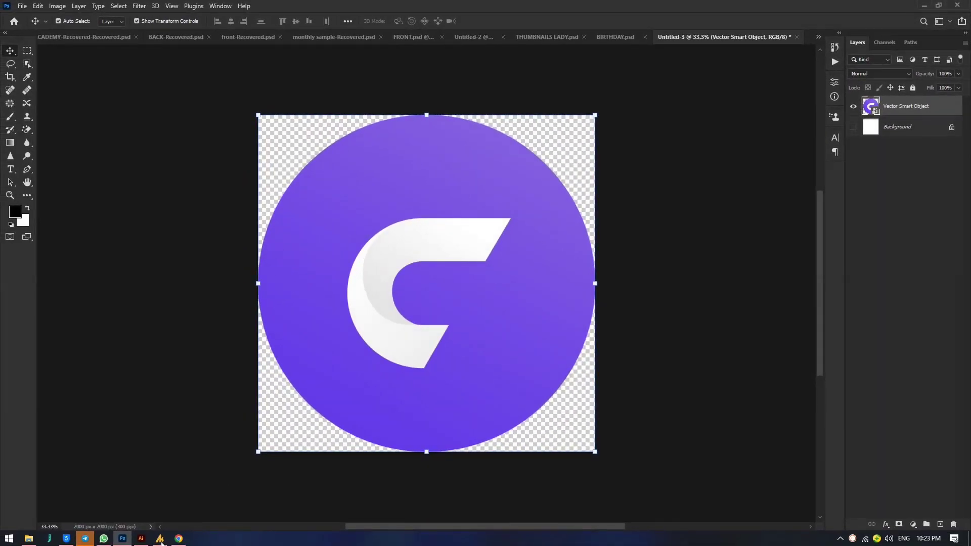
- Switch to Chrome and compare the arrow circle with the smaller one on the About Us page
left_click(178, 539)
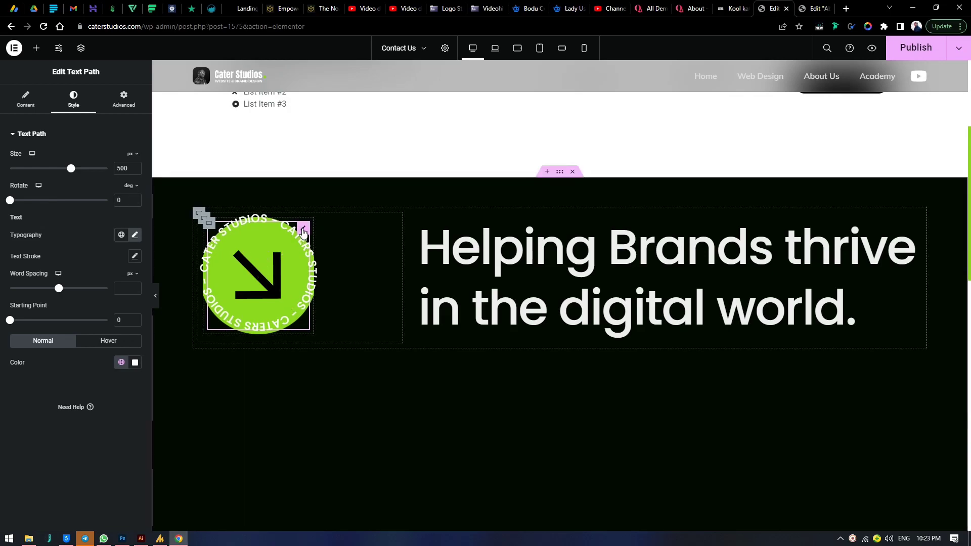
left_click(814, 9)
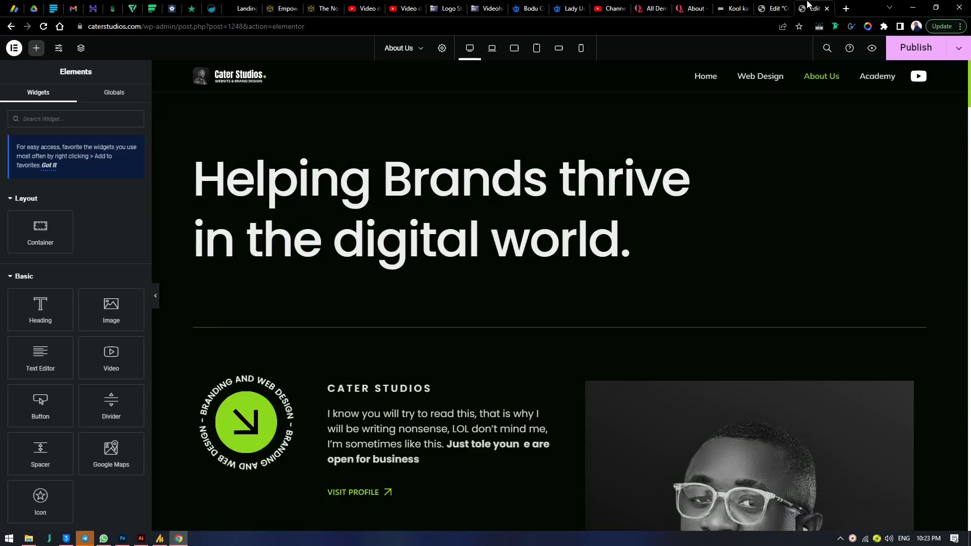
left_click(773, 9)
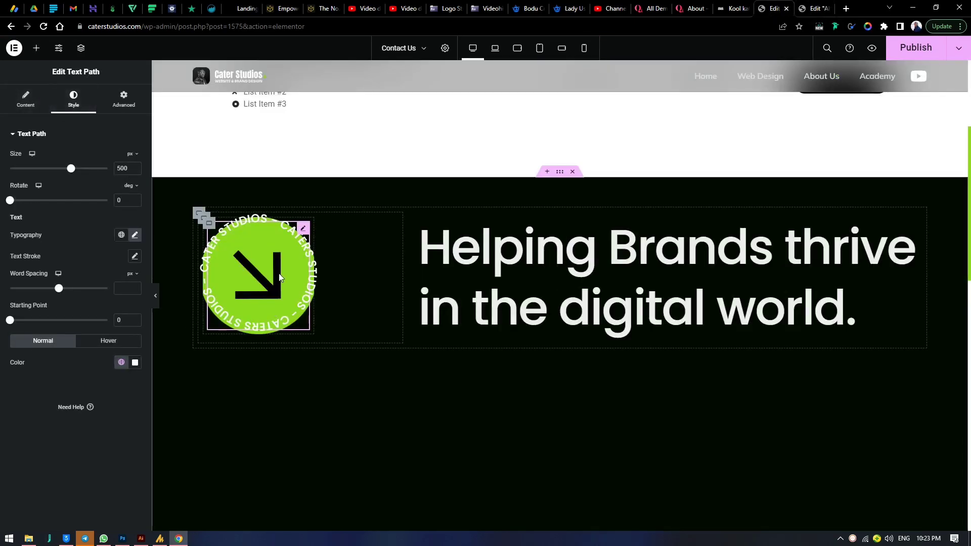
- Replace the inner container's background image with the smaller green arrow circle, Untitled-1.png, from the media library
left_click(203, 218)
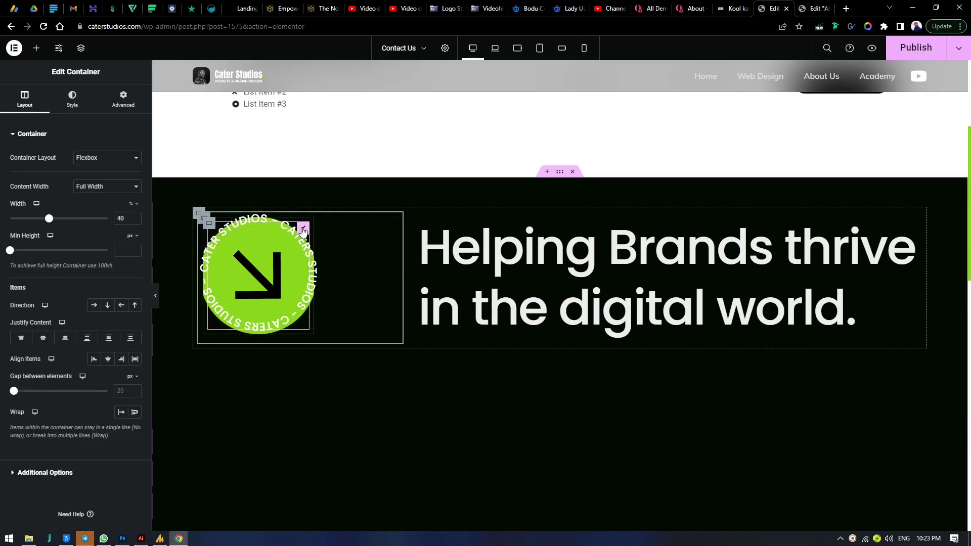
left_click(209, 224)
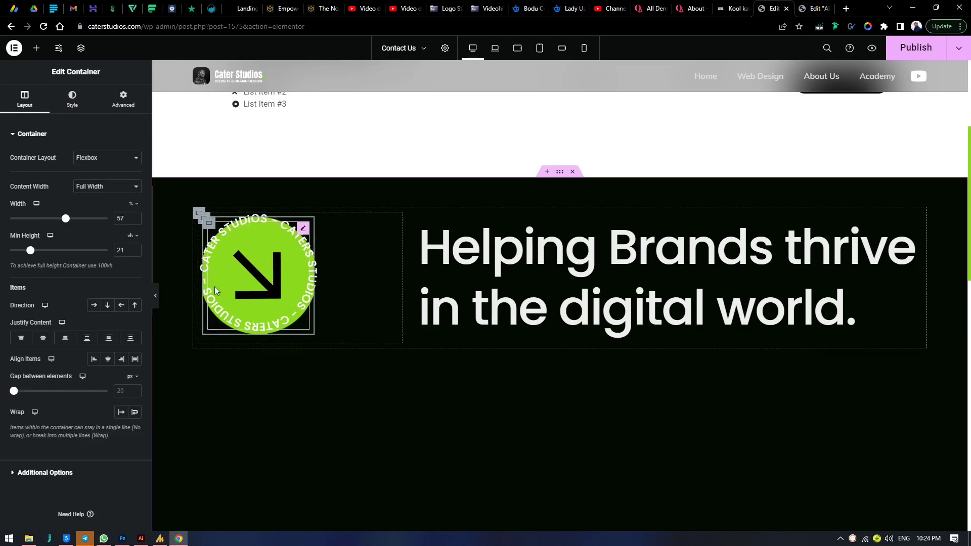
left_click(73, 107)
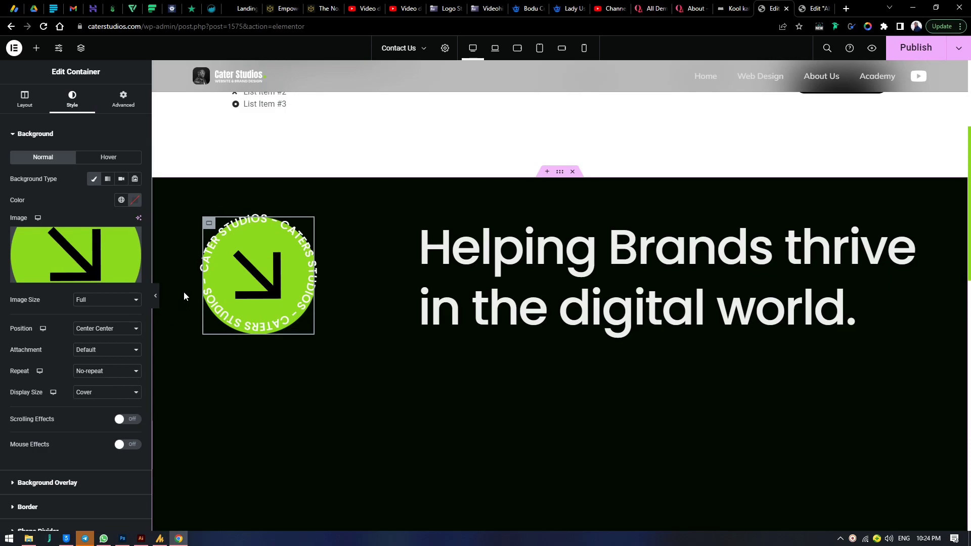
left_click(88, 248)
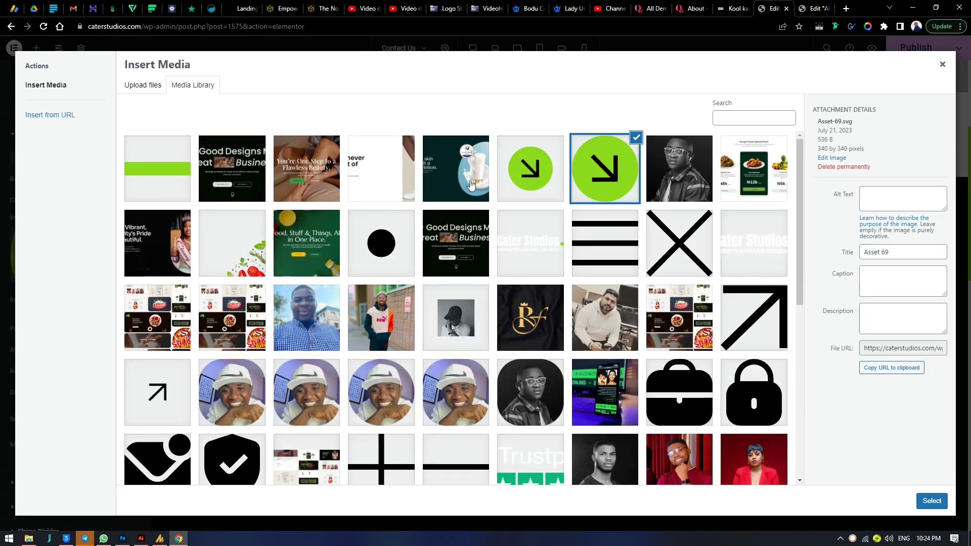
left_click(530, 168)
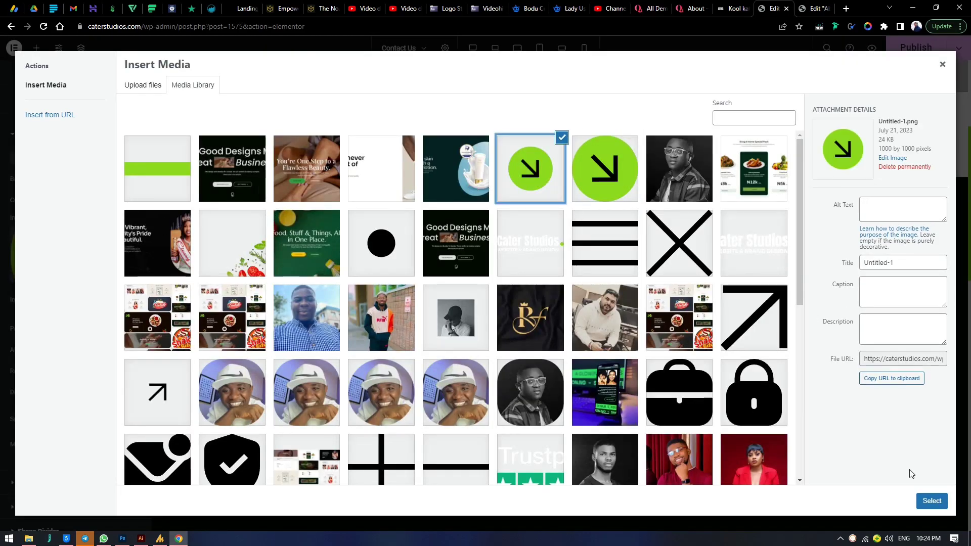
left_click(926, 503)
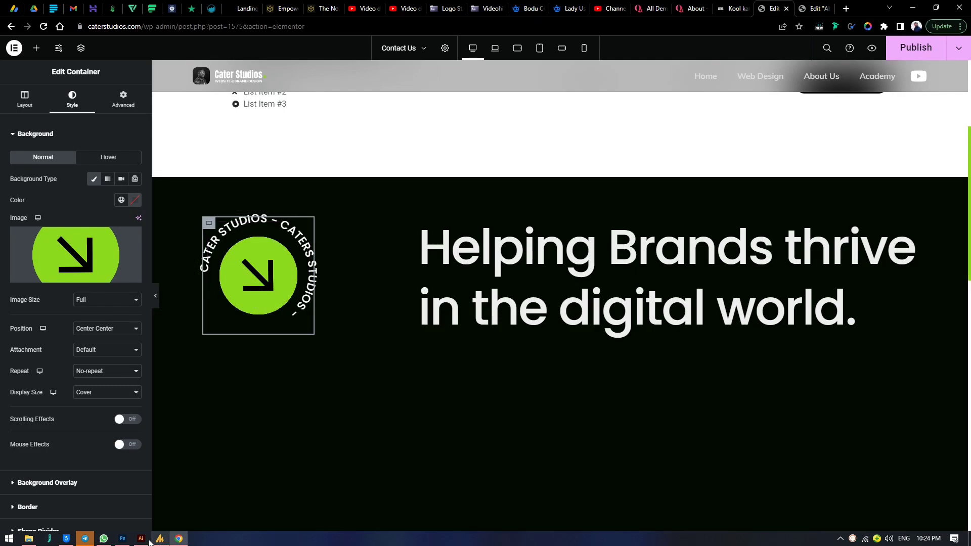
- Switch to Photoshop and scale the logo to about 112% around its centre, leaving a transparent margin around it
left_click(122, 539)
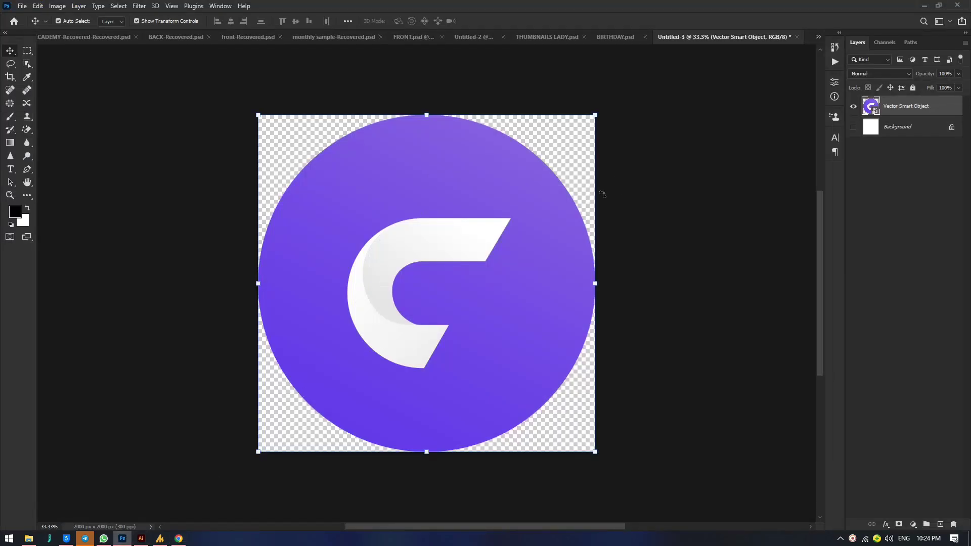
left_click(640, 222)
left_click(398, 161)
left_click_drag(426, 115, 424, 185)
left_click_drag(421, 305, 452, 307)
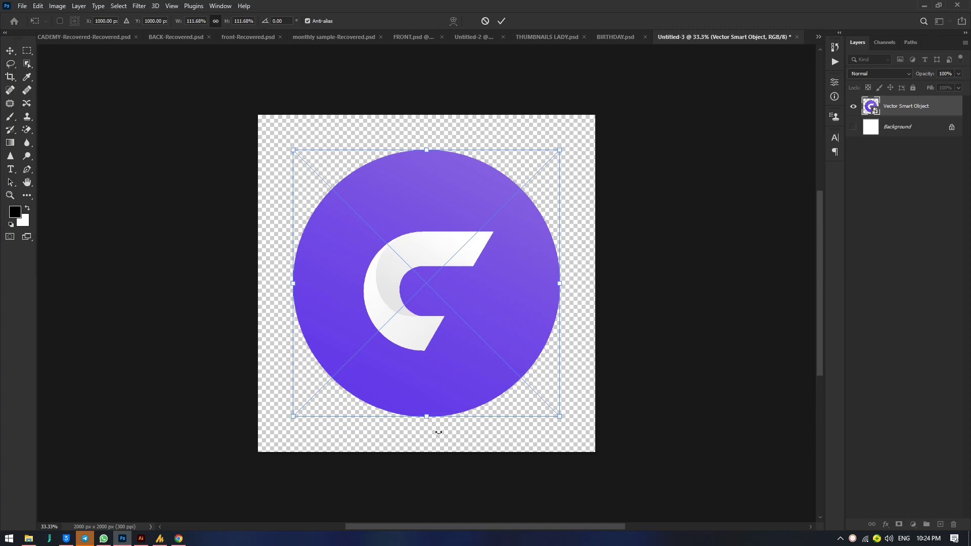
key("Return")
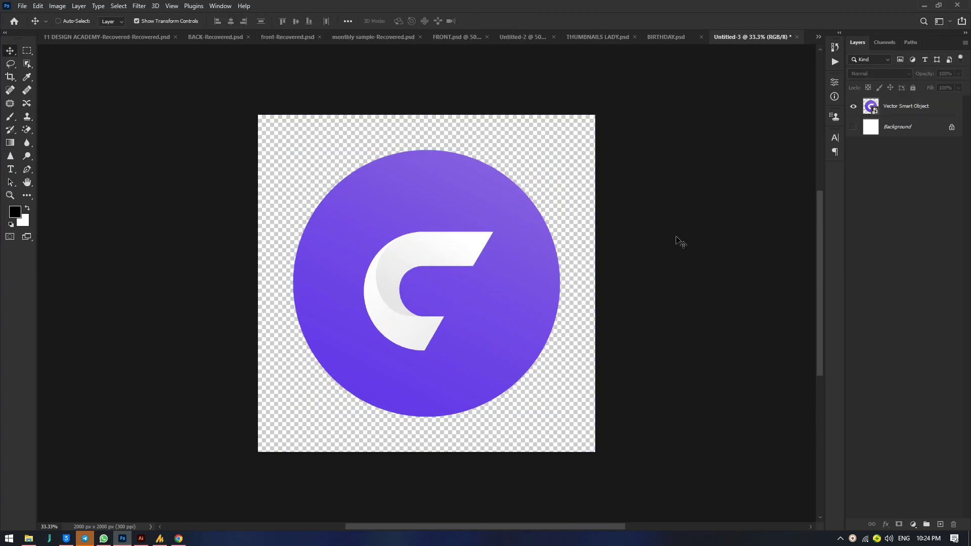
- Save a copy of the logo as DGD.png on the Desktop in PNG format with the large file size option
key("ctrl+alt+s")
type("DGD")
left_click(159, 235)
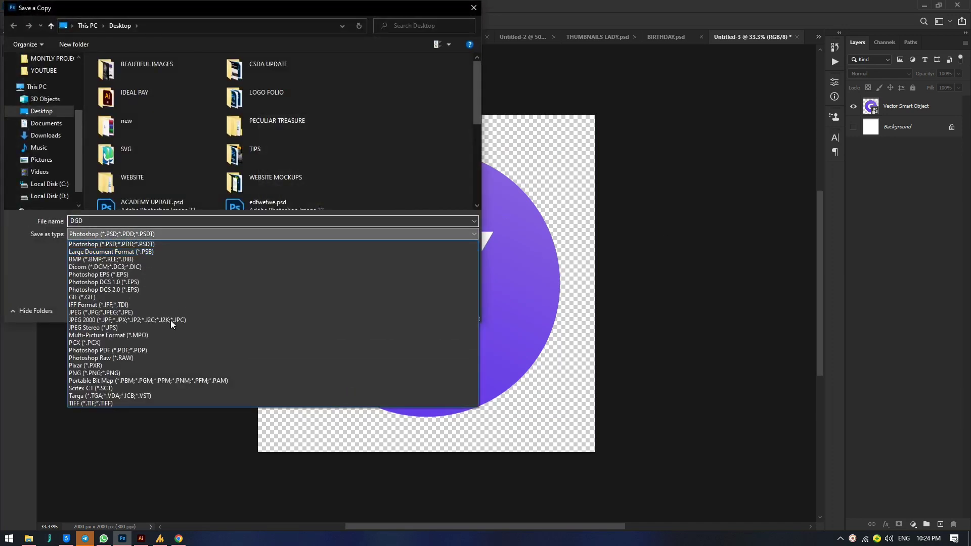
left_click(155, 373)
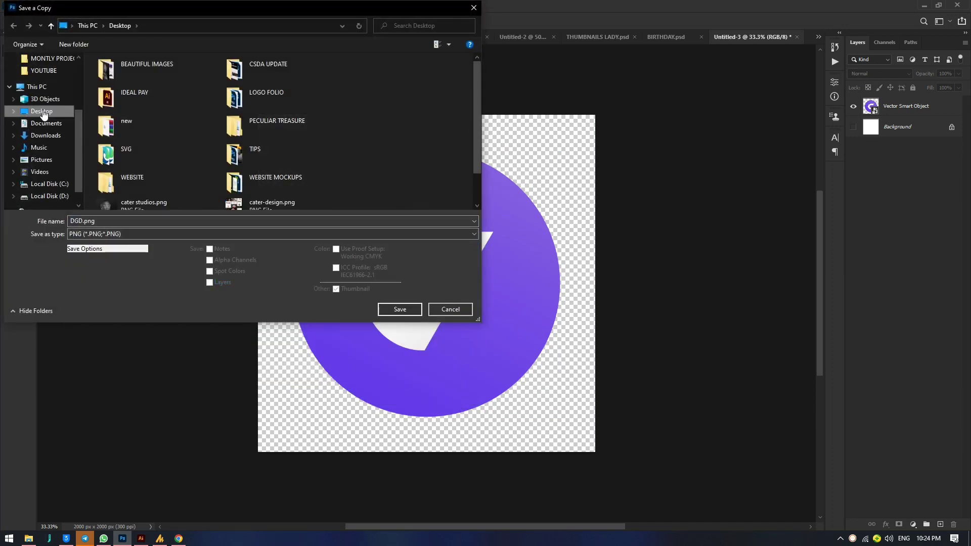
left_click(390, 309)
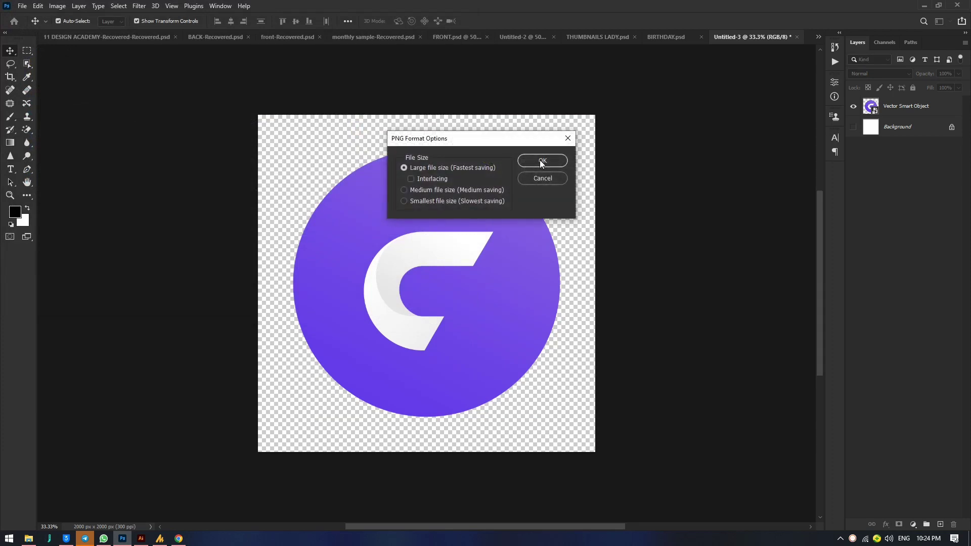
left_click(541, 161)
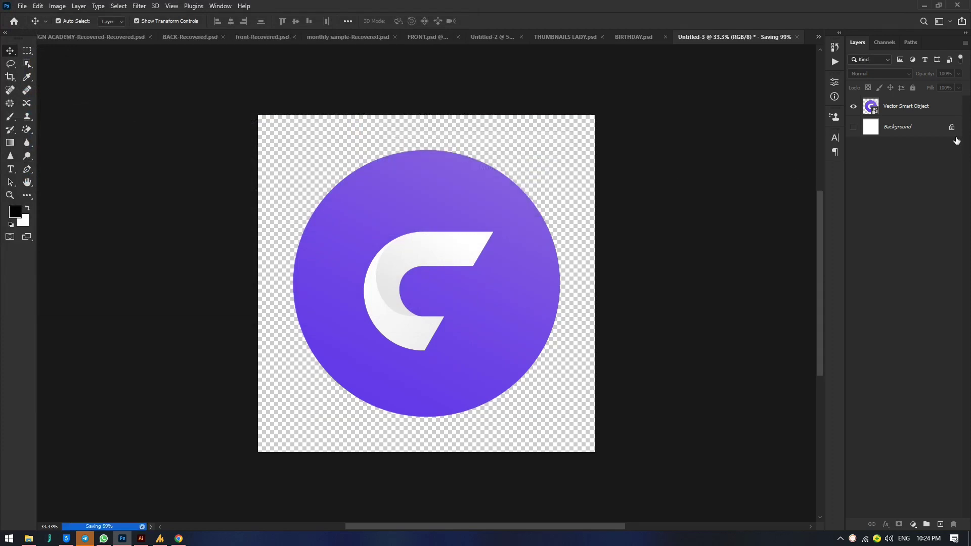
left_click(854, 127)
left_click(854, 131)
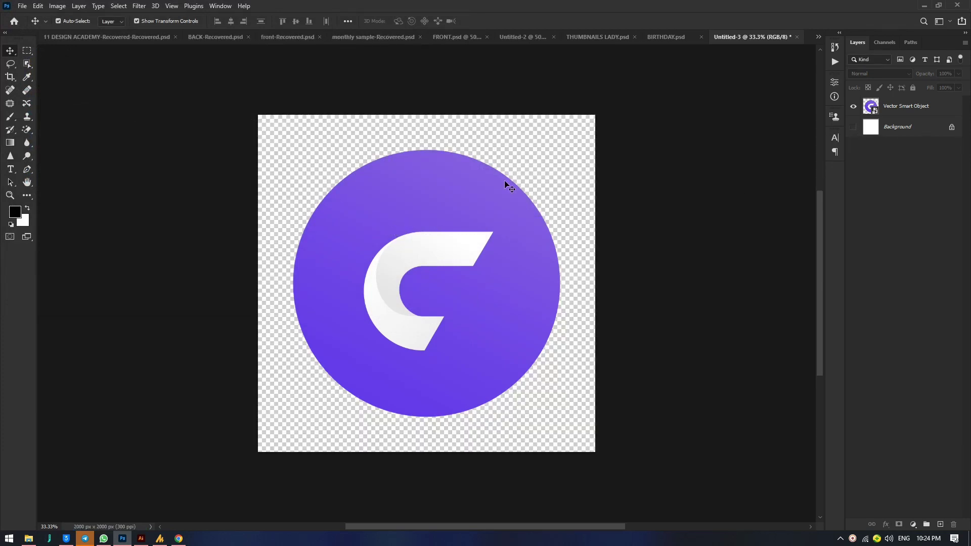
- Return to Chrome, upload DGD.png from the desktop to the media library and use it as the inner container's background image
left_click(924, 5)
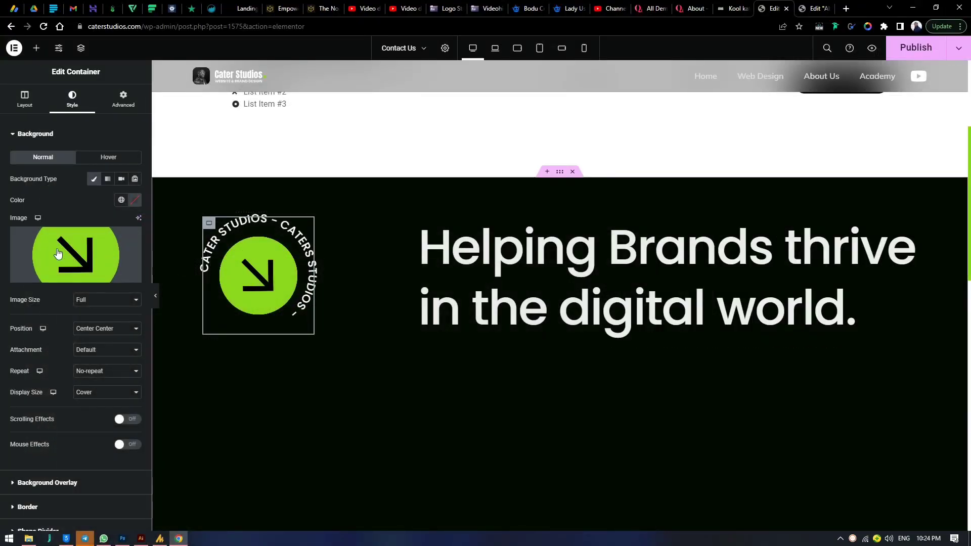
left_click(50, 247)
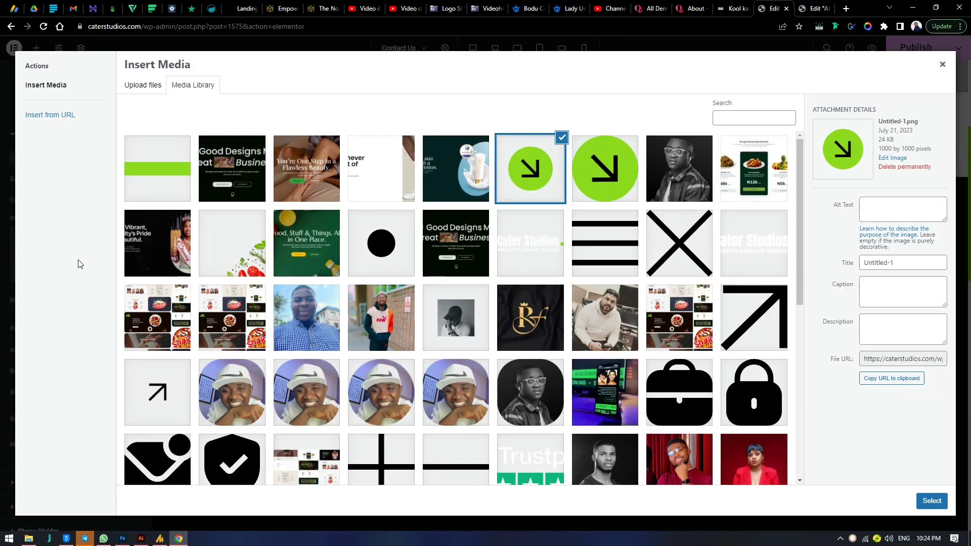
left_click(936, 7)
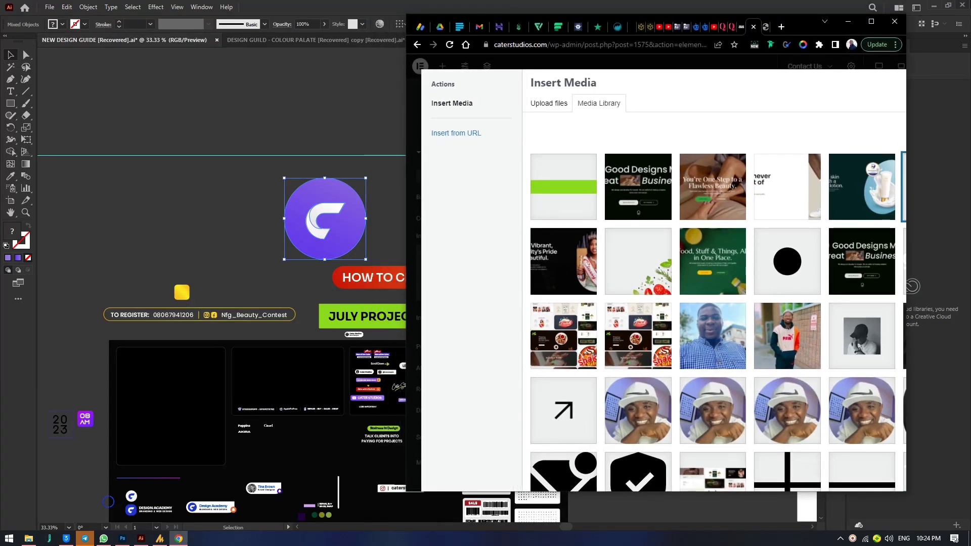
left_click(924, 5)
left_click_drag(287, 483, 841, 88)
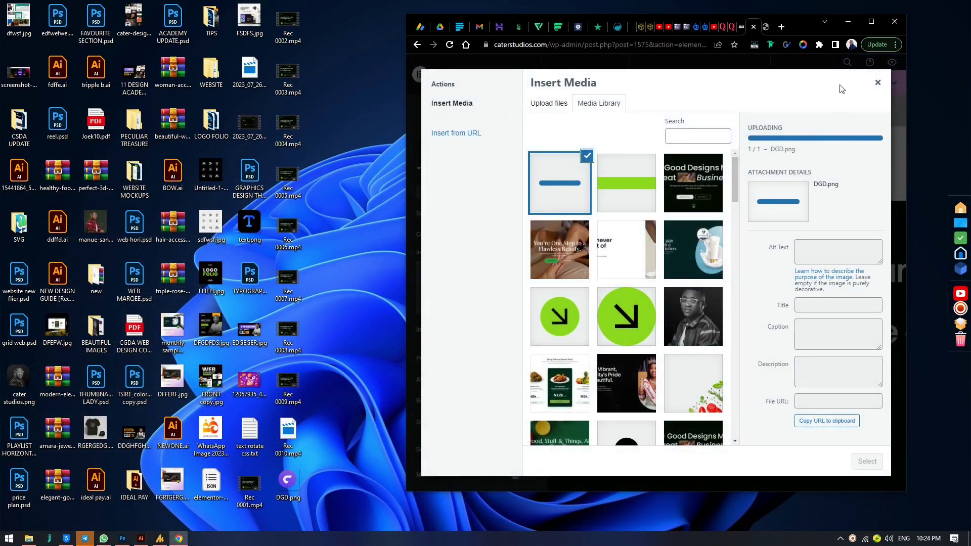
left_click(872, 23)
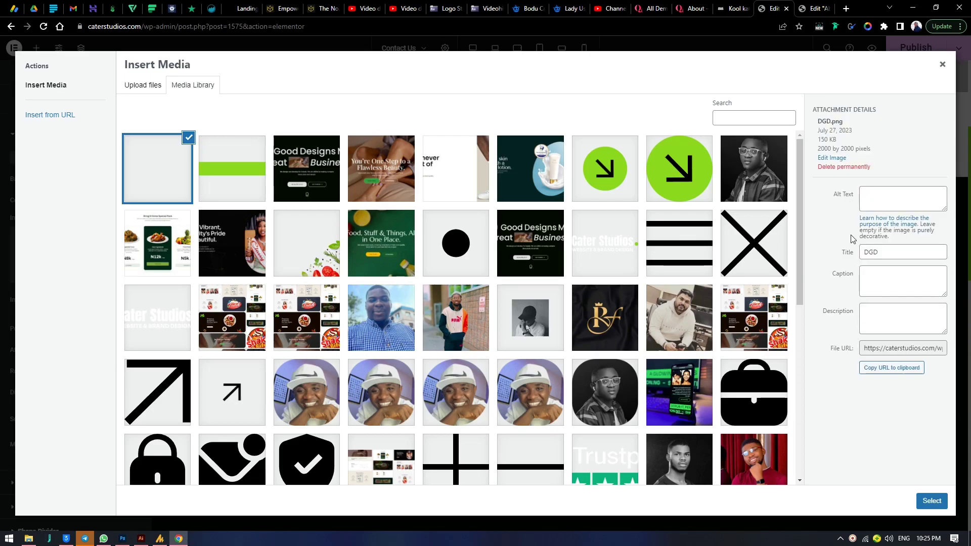
left_click(932, 502)
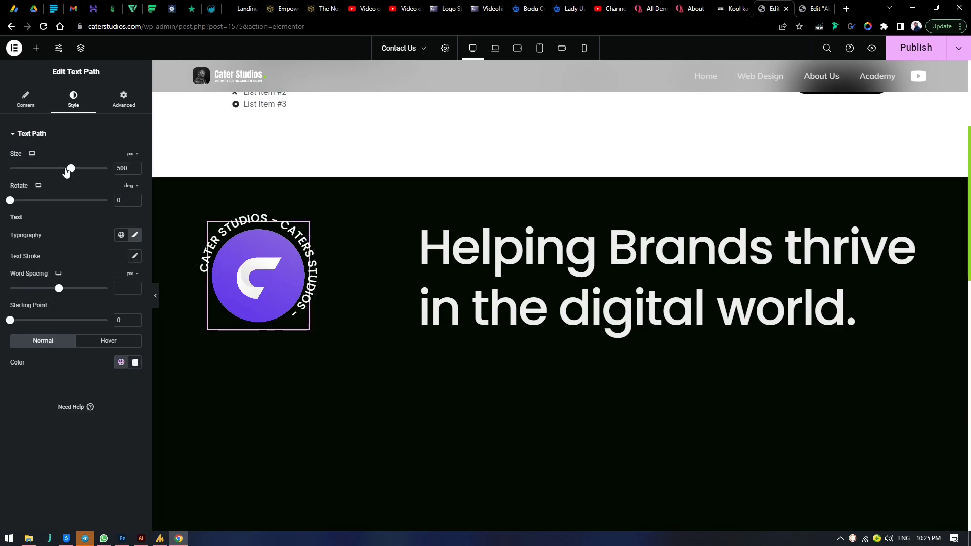
- Test font sizes between 23 and 37 px on the circular text and leave it at 27 px
left_click(135, 236)
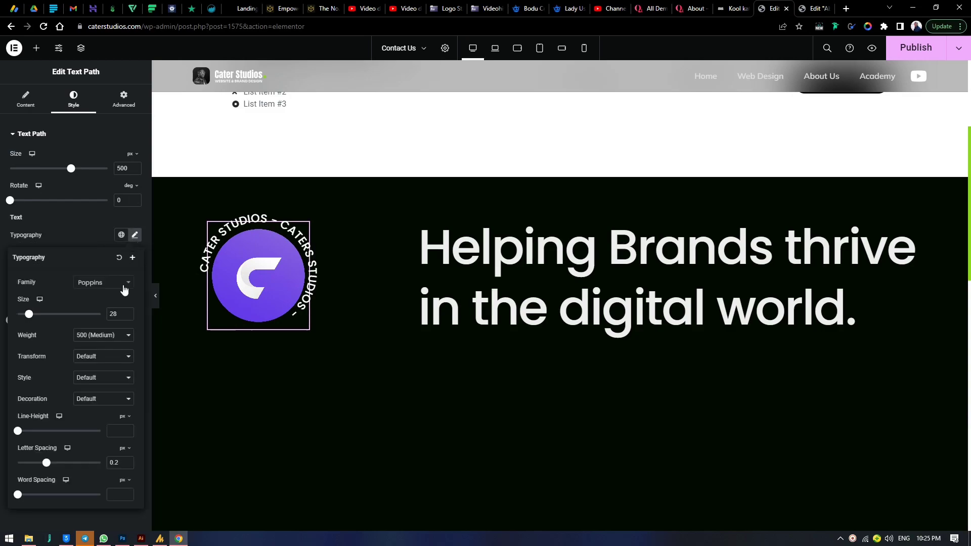
key("Up")
key("Up")
key("Up")
key("Up")
key("Up")
key("Up")
key("Up")
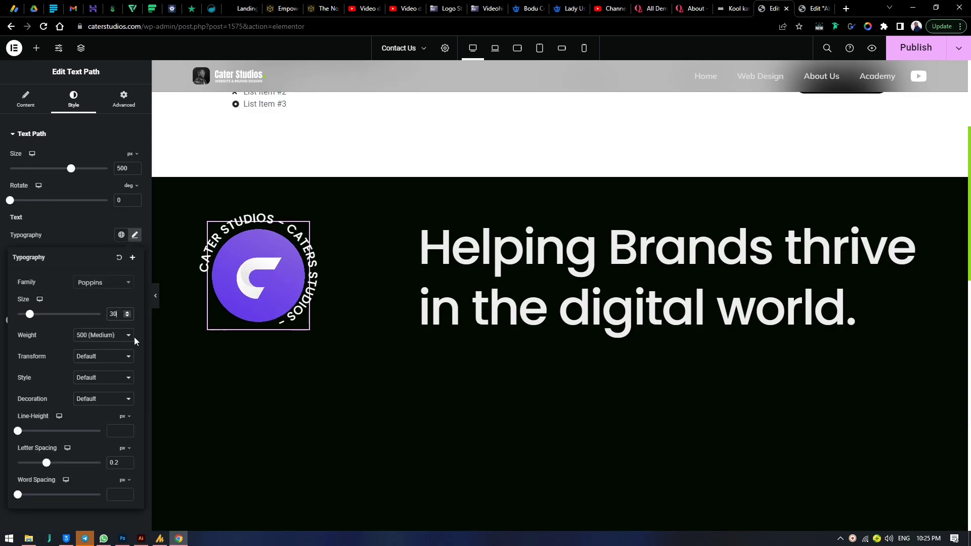
key("Up")
key("Up")
key("Up")
key("Up")
key("Up")
key("Up")
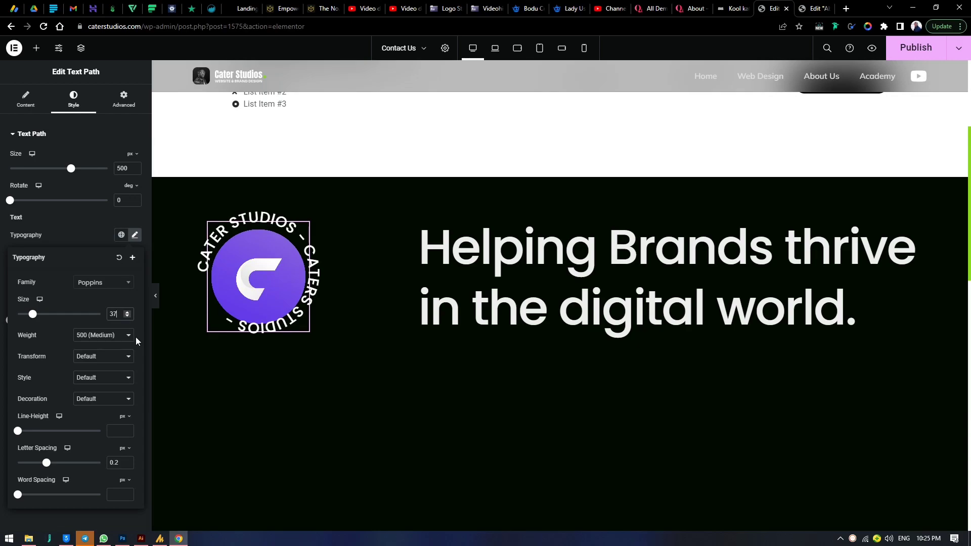
key("Down")
key("Down")
key("Down")
key("Down")
key("Down")
key("Down")
key("Down")
key("Down")
key("Down")
key("Down")
key("Down")
key("Down")
key("Down")
key("Down")
key("Down")
key("Down")
key("Down")
key("Down")
key("Down")
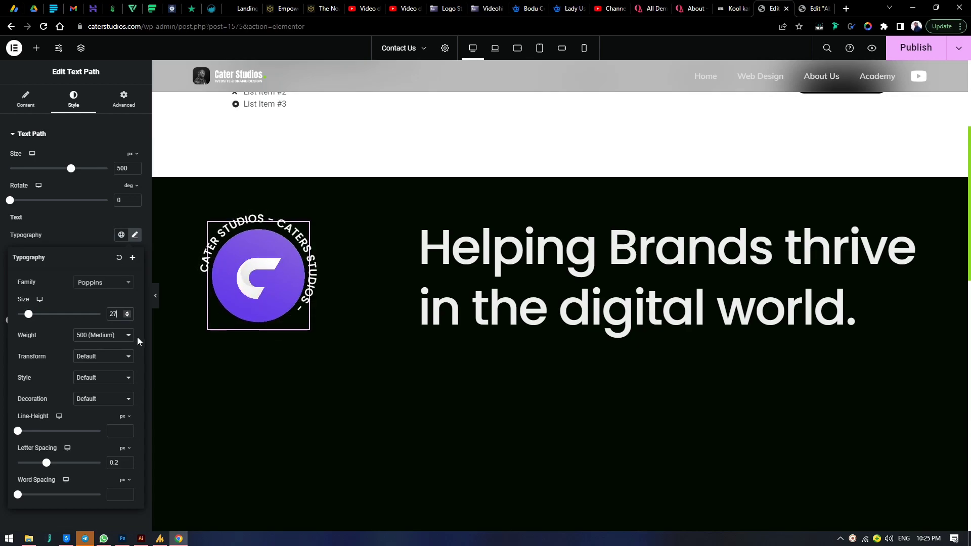
key("Up")
key("Up")
key("Up")
key("Up")
key("Up")
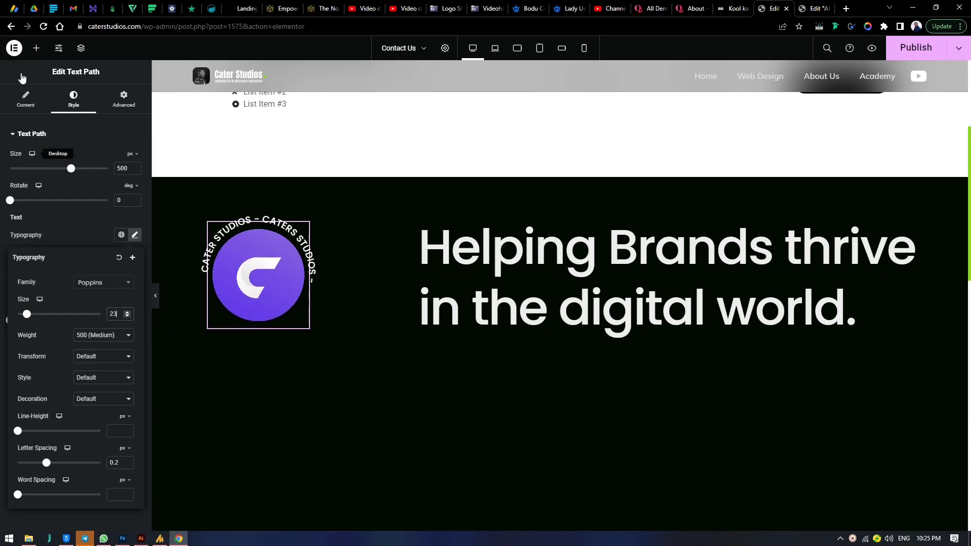
- Extend the circular text with a third phrase by copying "CATERS STUDIOS" and pasting it at the end
left_click(27, 99)
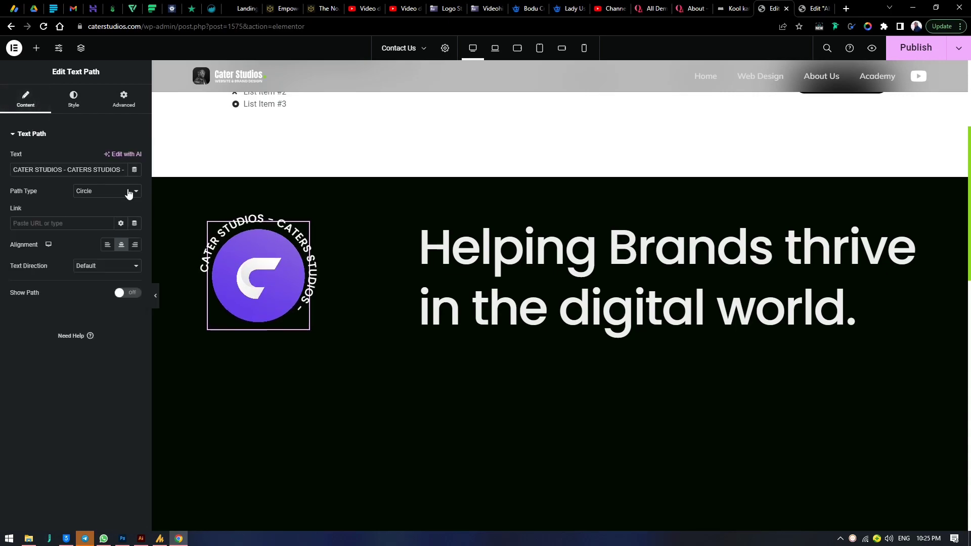
mouse_move(82, 171)
left_mouse_down()
mouse_move(119, 167)
mouse_move(74, 171)
left_mouse_up()
left_click(118, 165)
key("End")
type("-")
key("BackSpace")
key("BackSpace")
left_click_drag(120, 170, 76, 170)
right_click(88, 171)
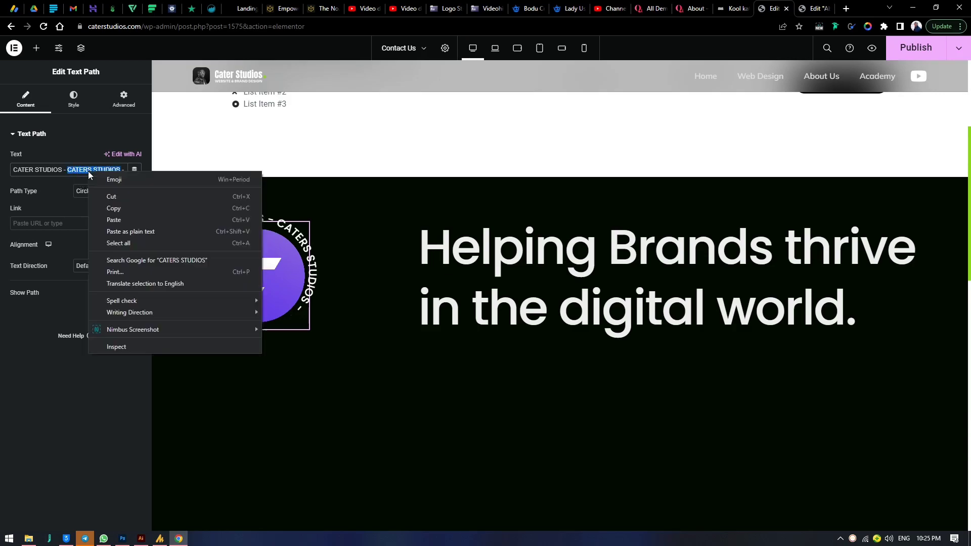
left_click(115, 208)
left_click(125, 170)
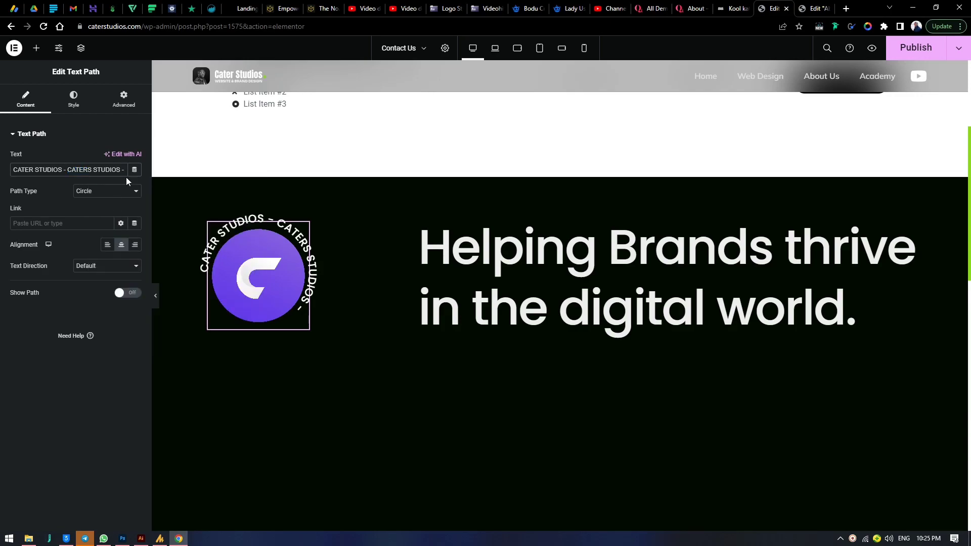
key("ctrl+v")
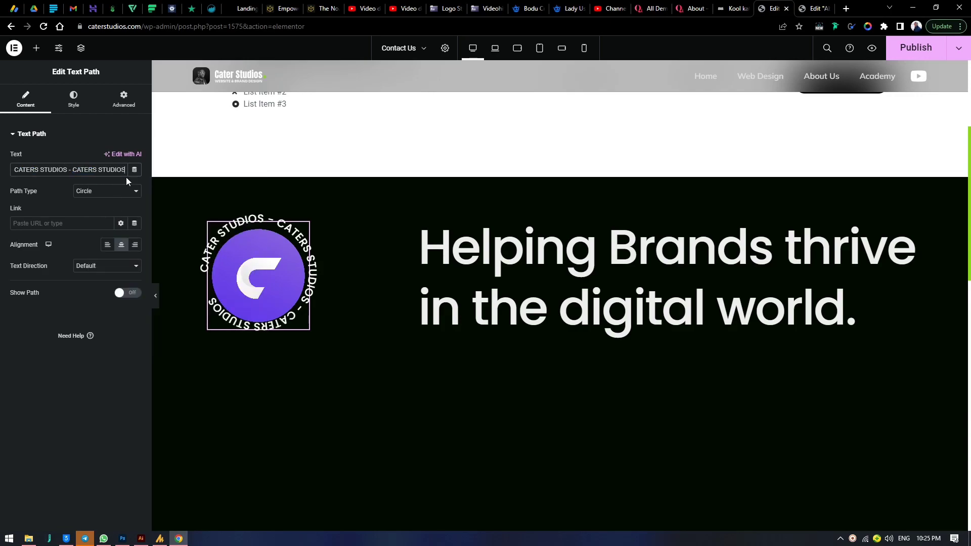
- Slightly increase the circular text's font size so the wording reaches further around the logo
left_click(72, 98)
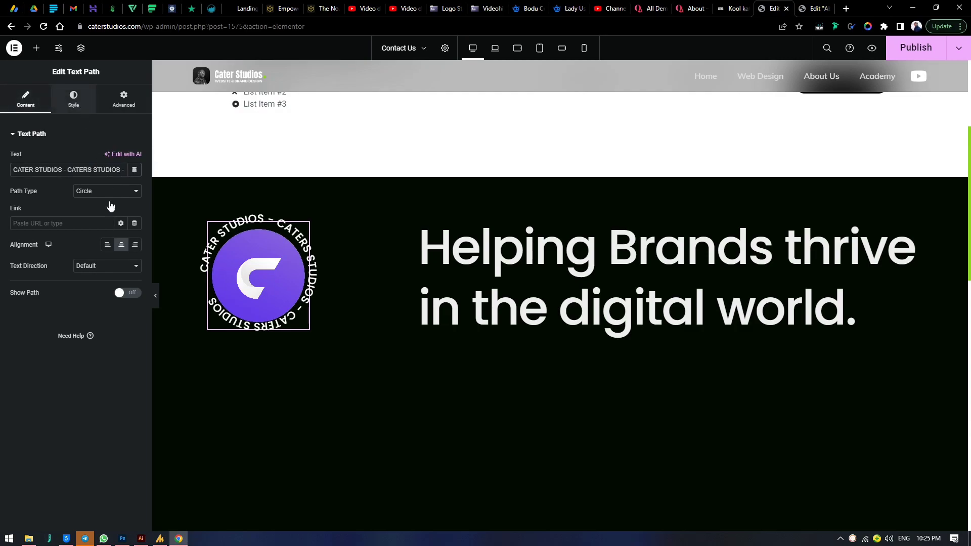
left_click(134, 236)
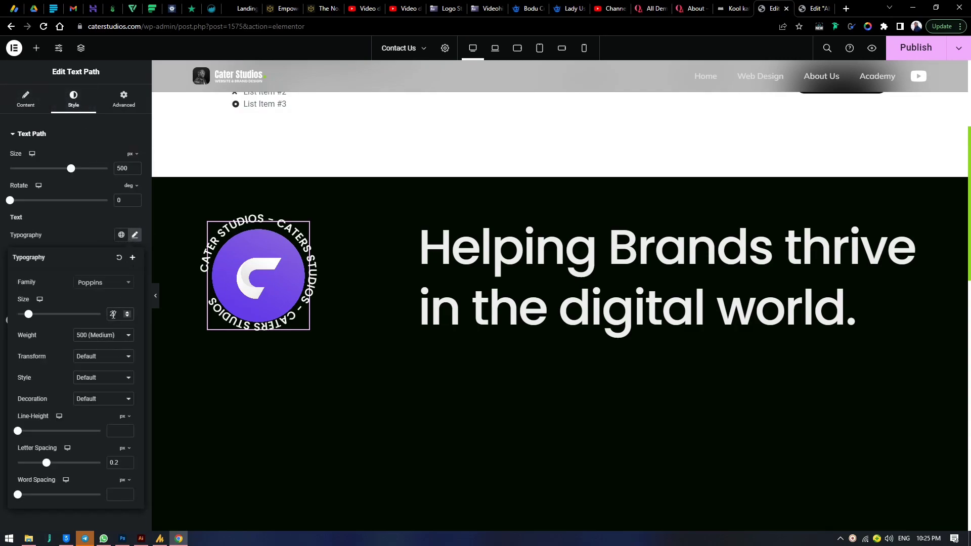
key("Up")
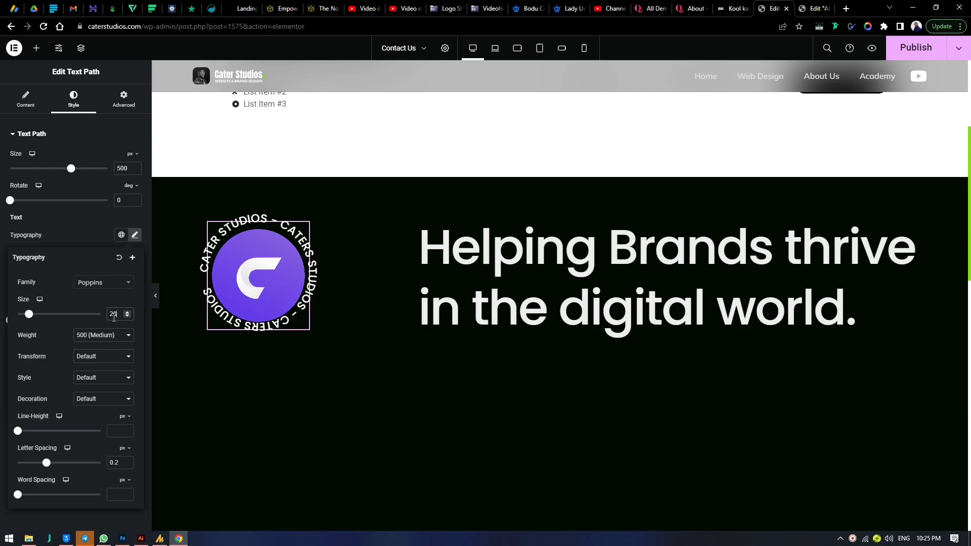
- Try different separators in the circular text and end it with "-" after the third phrase to close the ring
left_click(26, 100)
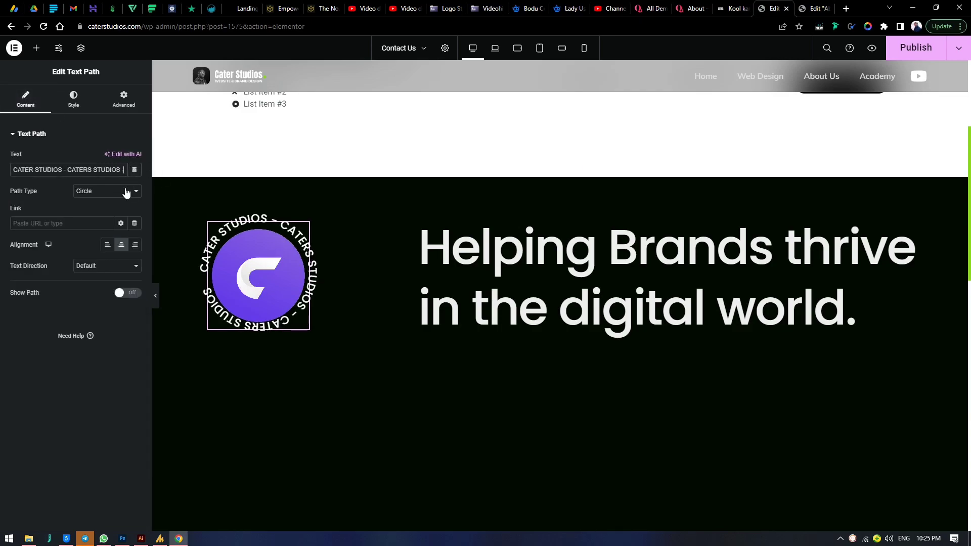
key("BackSpace")
key("BackSpace")
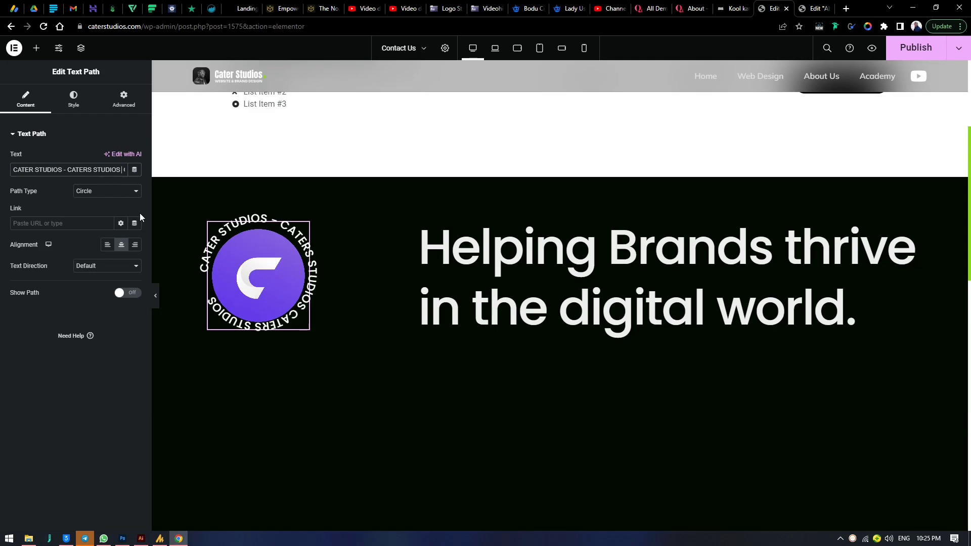
type("-")
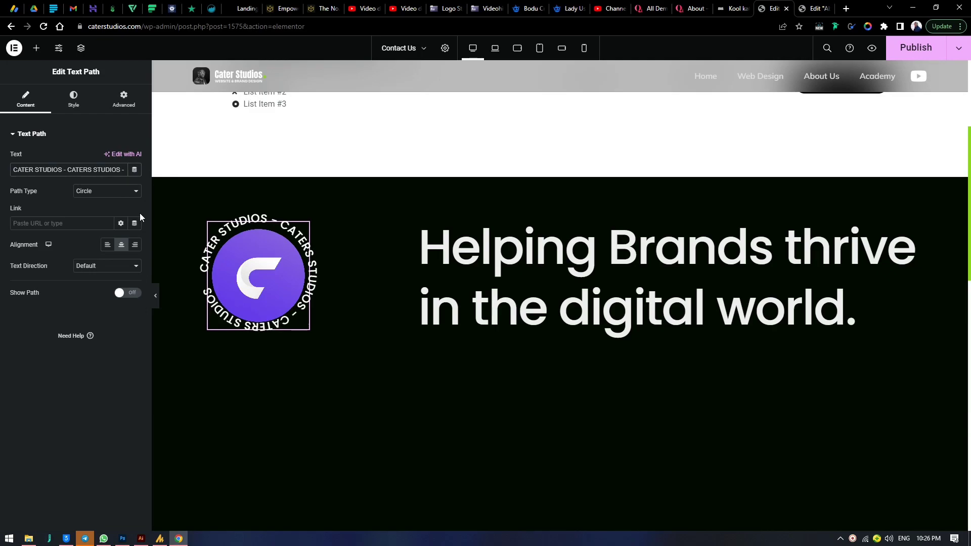
key("BackSpace")
key("BackSpace")
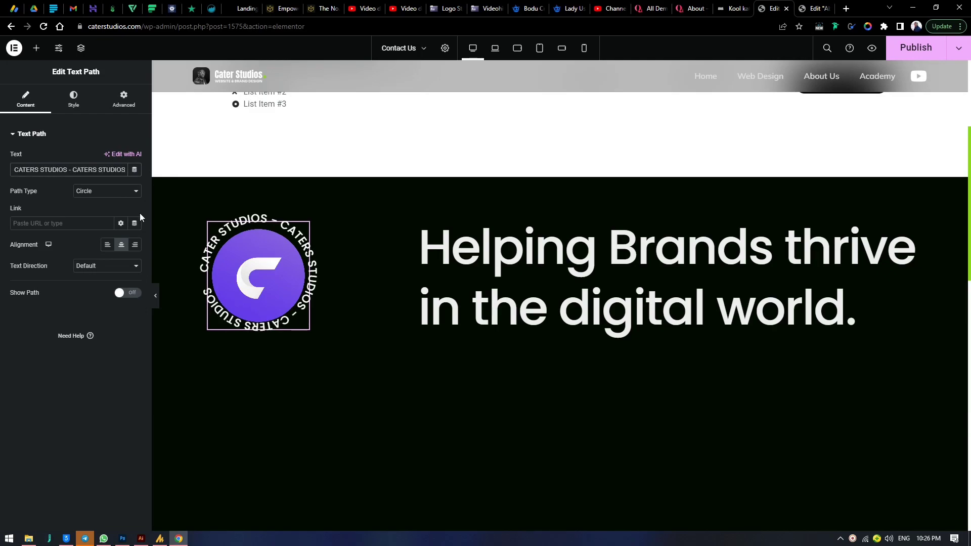
type("=-")
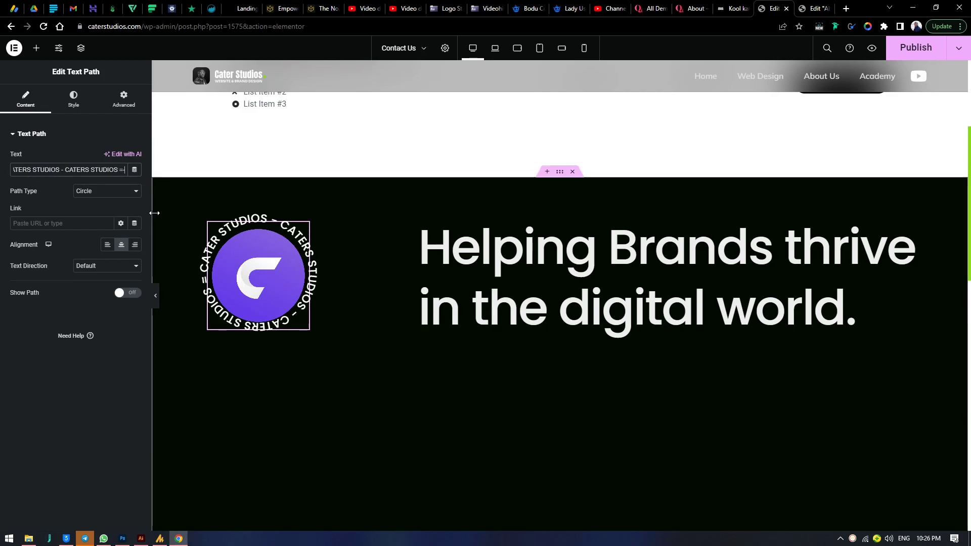
key("BackSpace")
key("BackSpace")
type("-")
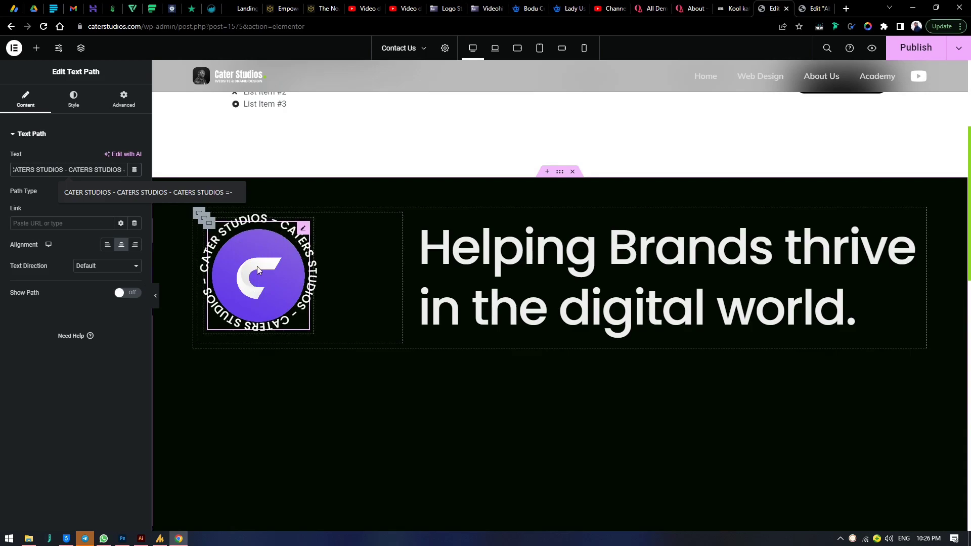
- Unlink the text path's padding values and set only the top padding to 12 px
left_click(303, 228)
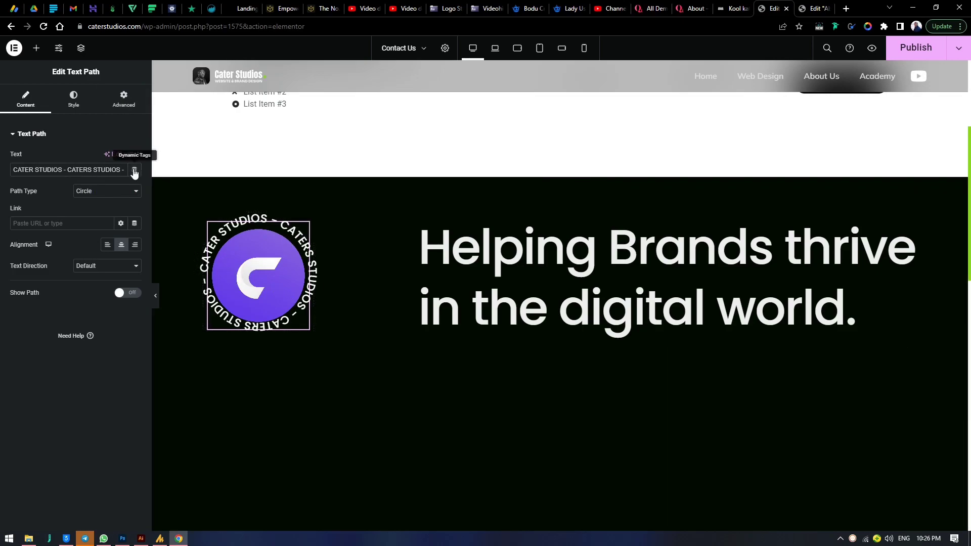
left_click(119, 100)
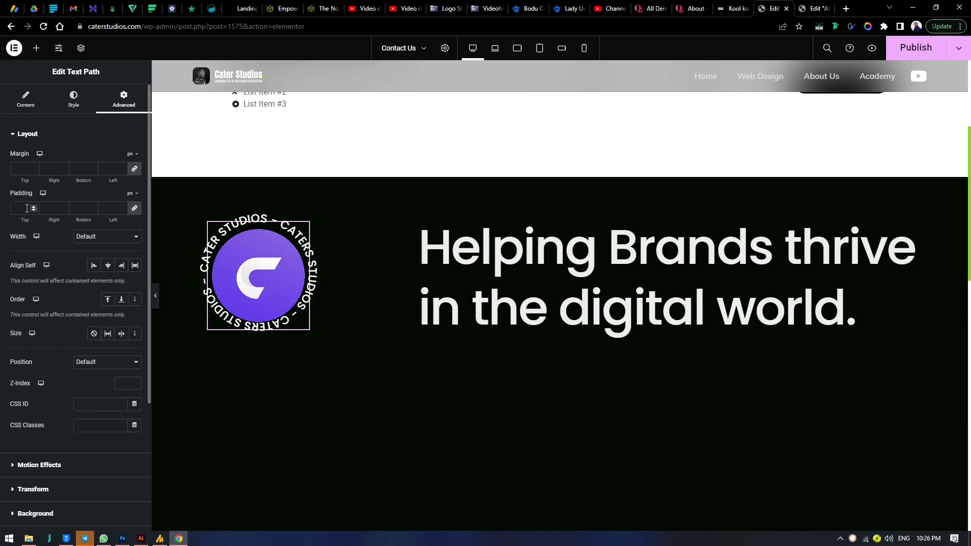
left_click(134, 212)
type("10")
key("Up")
key("Up")
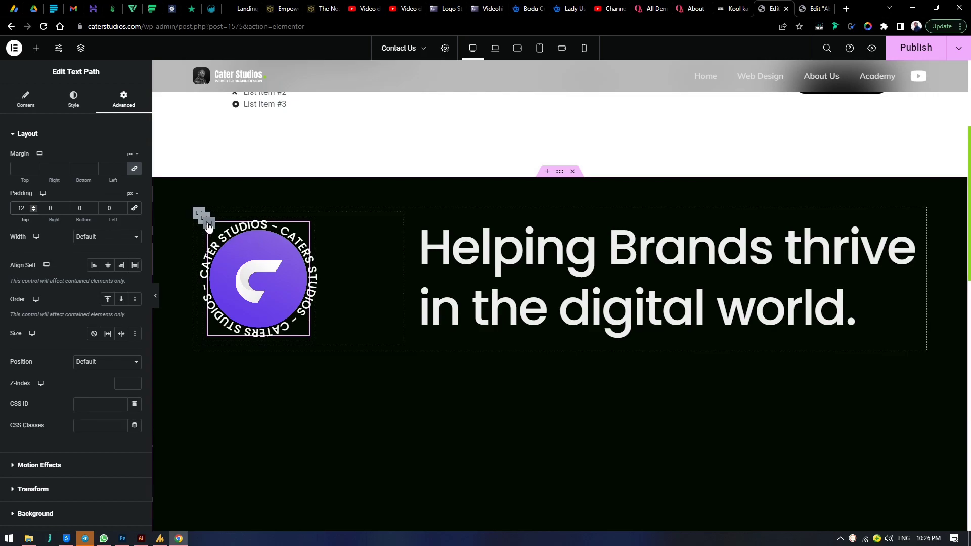
left_click(205, 299)
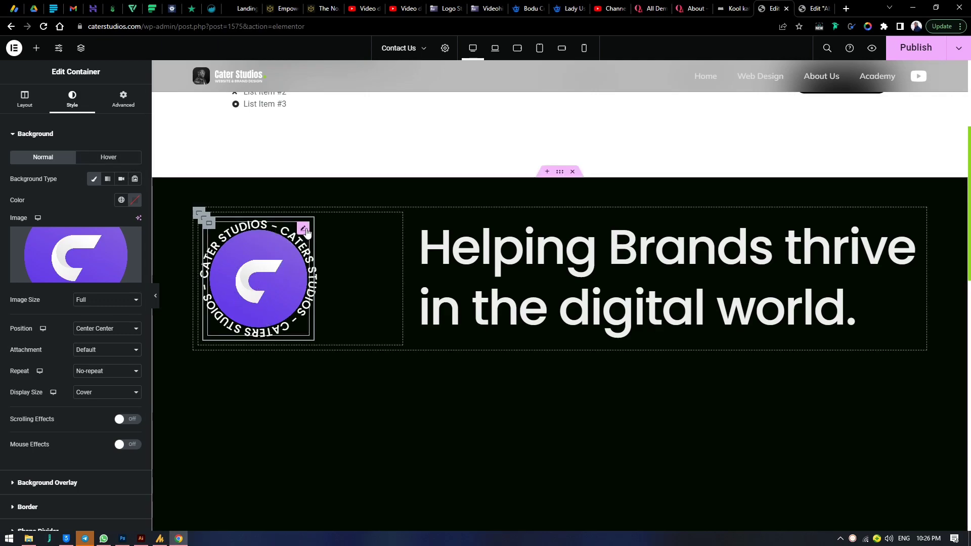
left_click(123, 99)
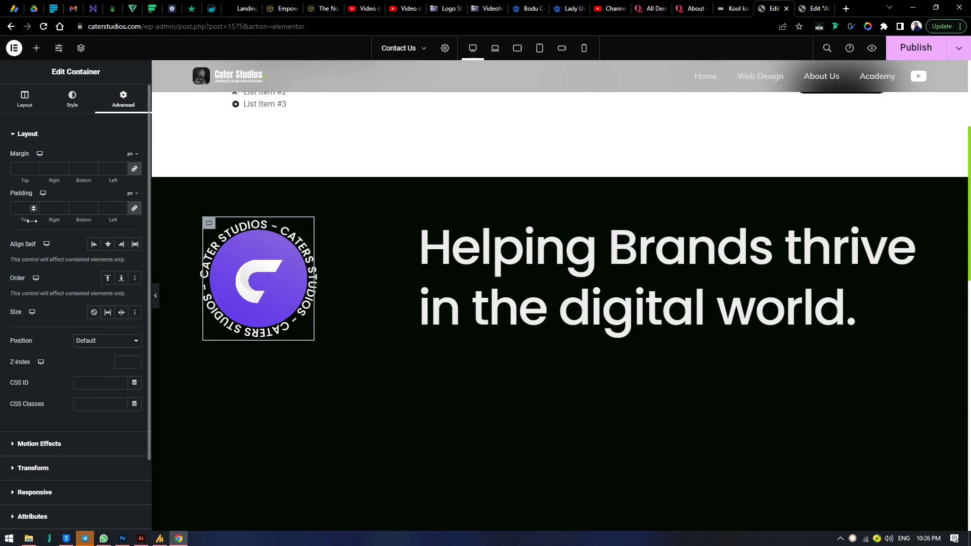
left_click(301, 232)
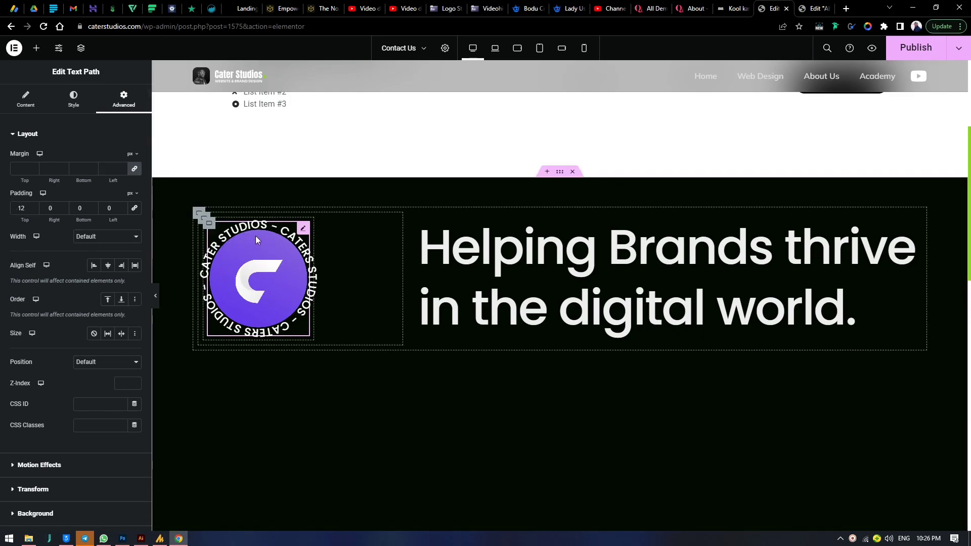
- Switch to Photoshop and scale the logo down around its centre to widen the transparent margin
left_click(123, 540)
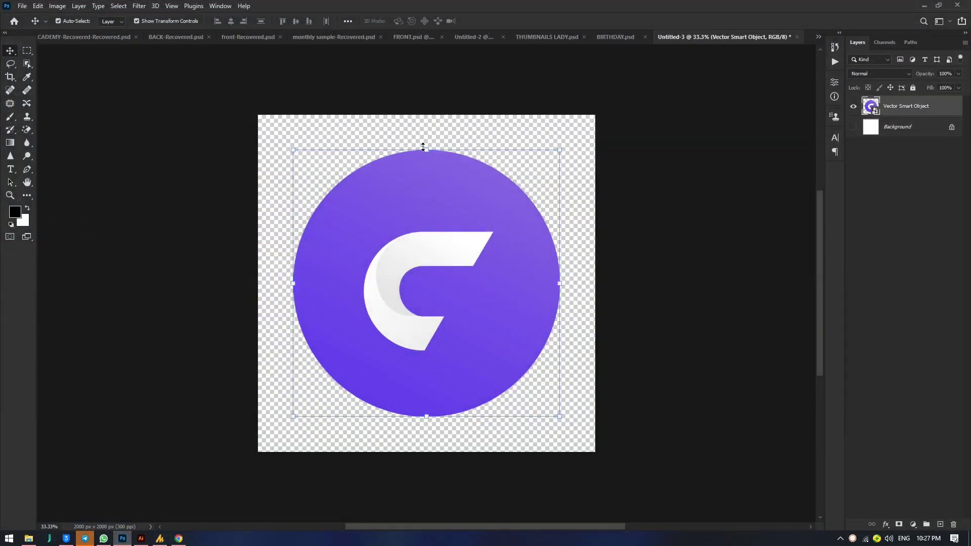
left_click_drag(426, 148, 427, 181)
mouse_move(438, 282)
left_mouse_down()
mouse_move(438, 259)
mouse_move(438, 269)
left_mouse_up()
key("Return")
- Save a copy of the smaller logo as GDGE on the Desktop in PNG format with the large file size option
key("ctrl+alt+s")
type("GD")
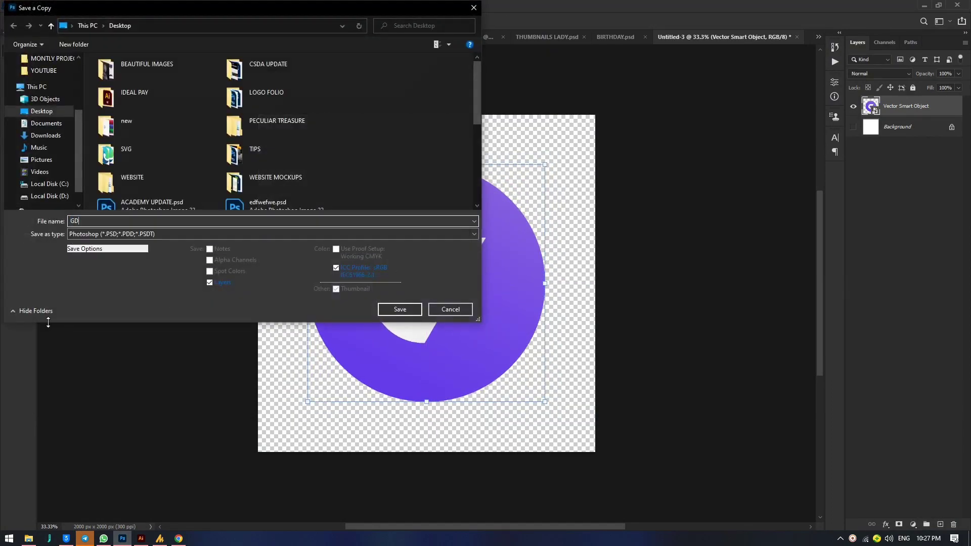
type("GE")
left_click(99, 233)
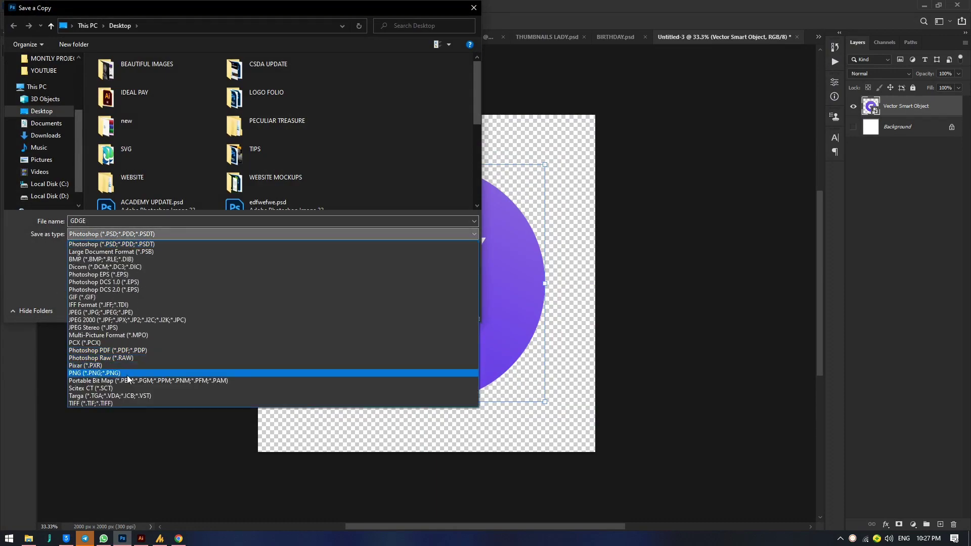
left_click(152, 375)
left_click(400, 310)
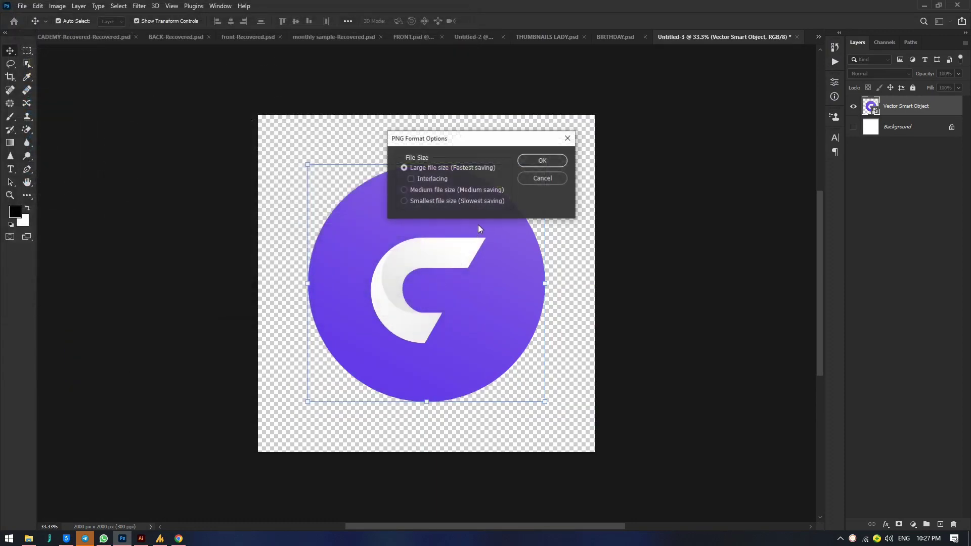
left_click(541, 160)
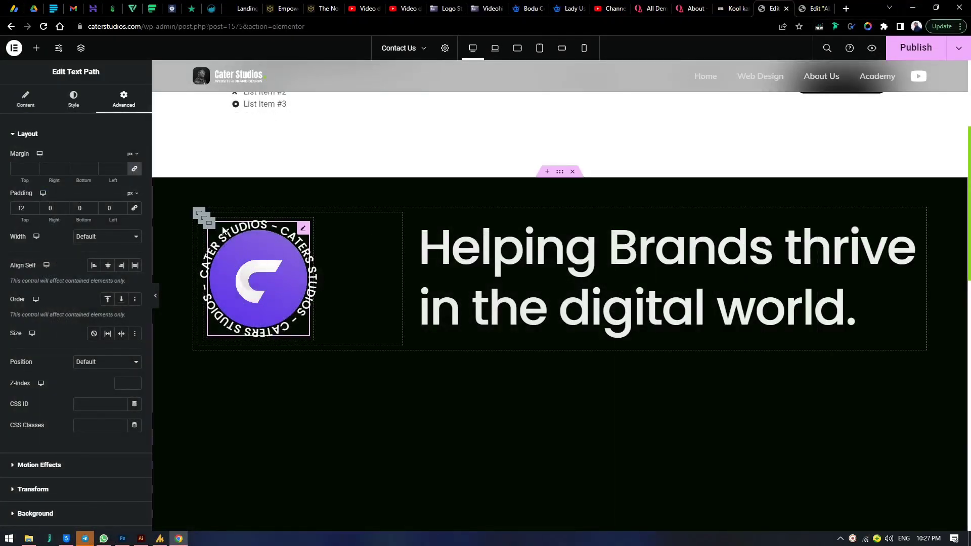
- In Chrome, upload GDGE.png from the desktop to the media library and make it the inner container's background image
left_click(199, 216)
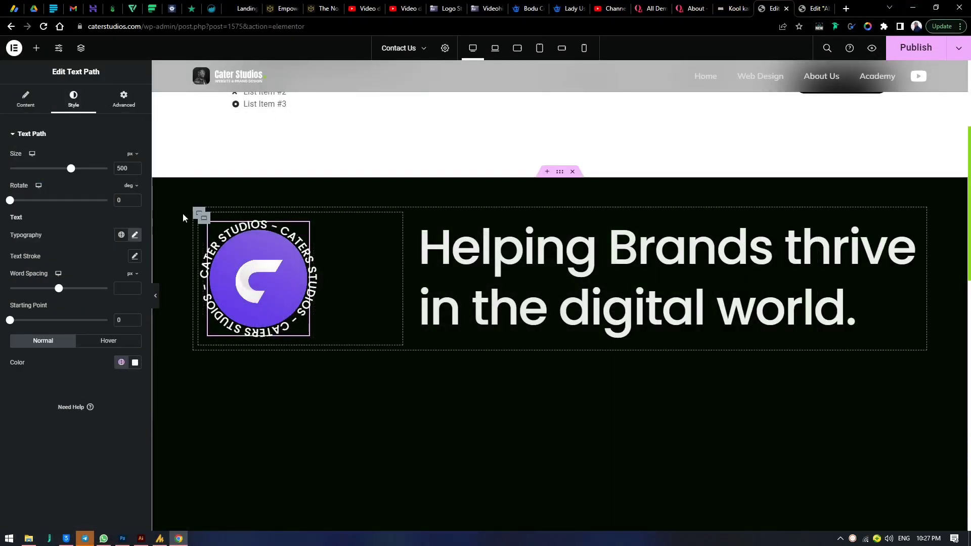
left_click(209, 223)
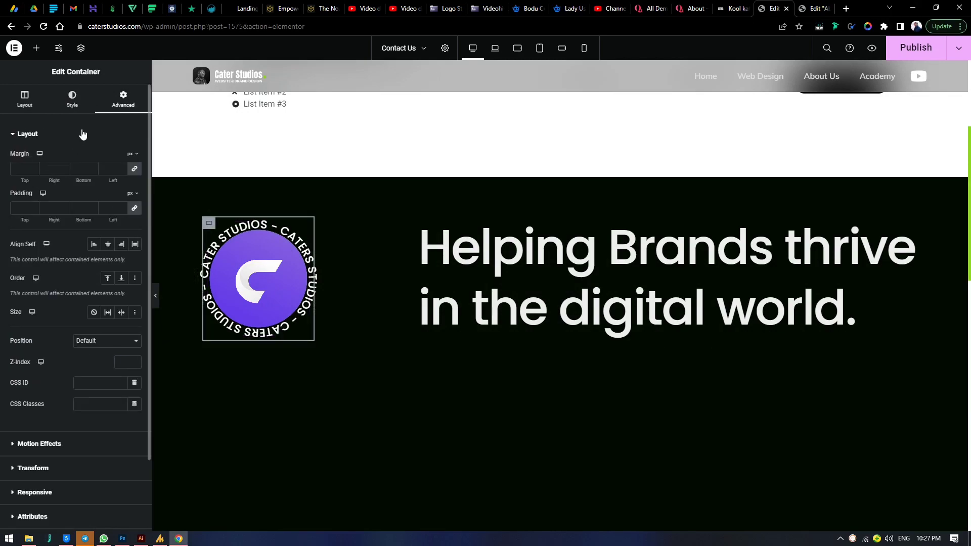
left_click(85, 248)
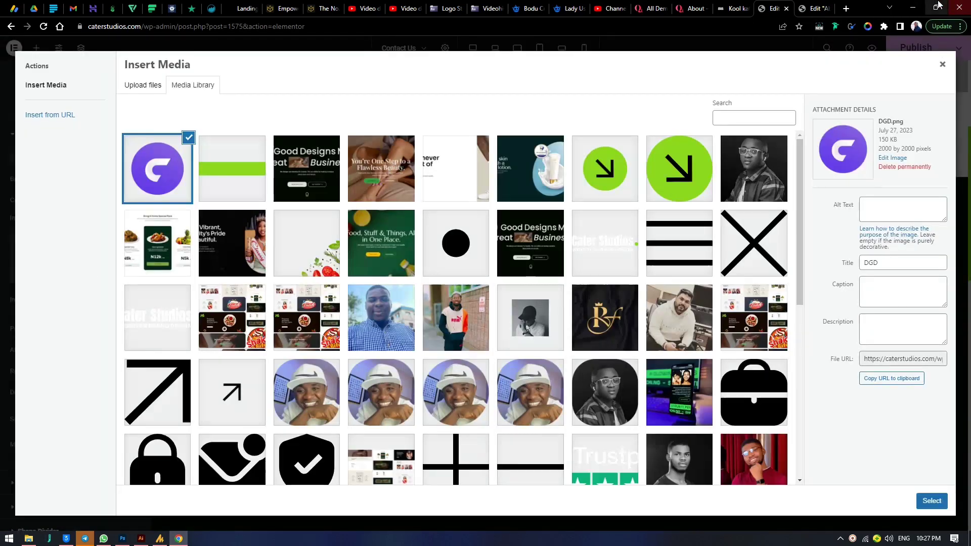
left_click(938, 7)
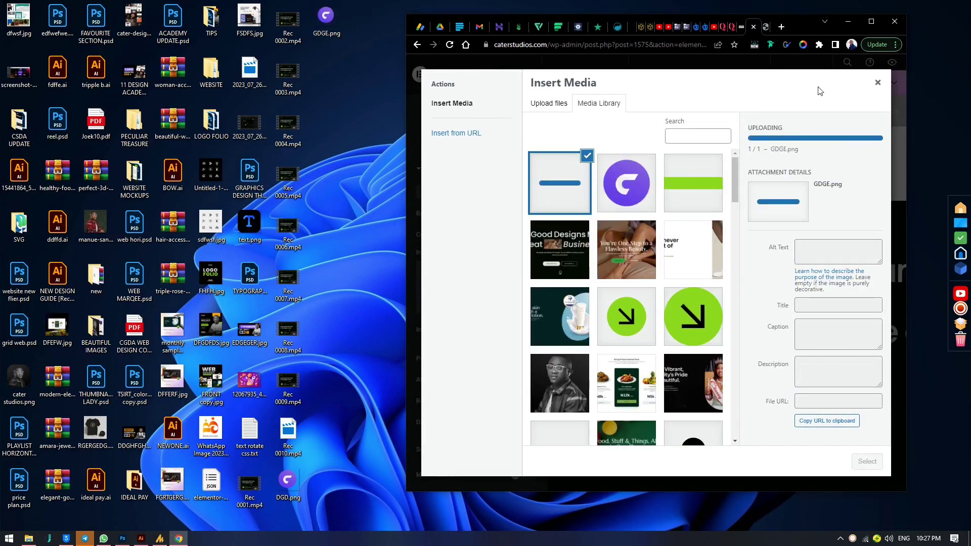
left_click(871, 25)
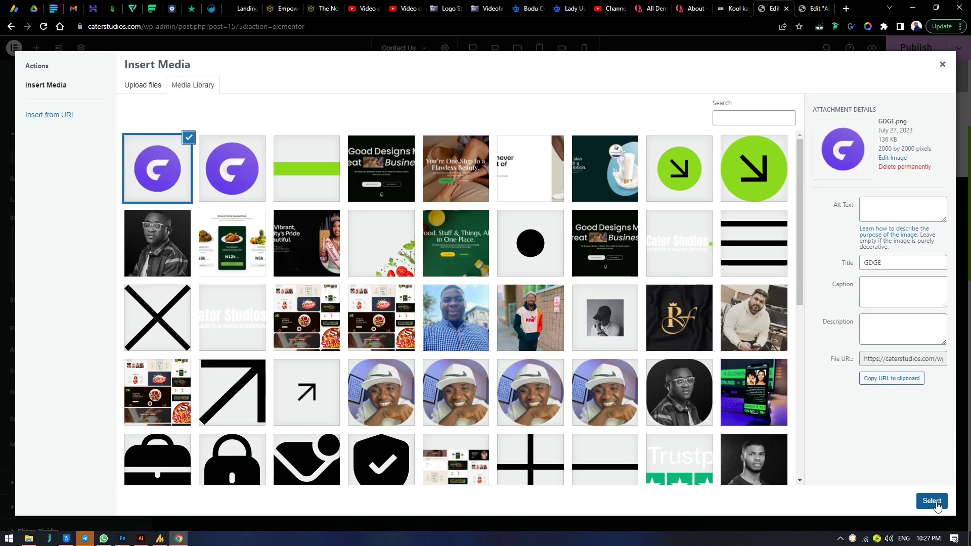
left_click(923, 501)
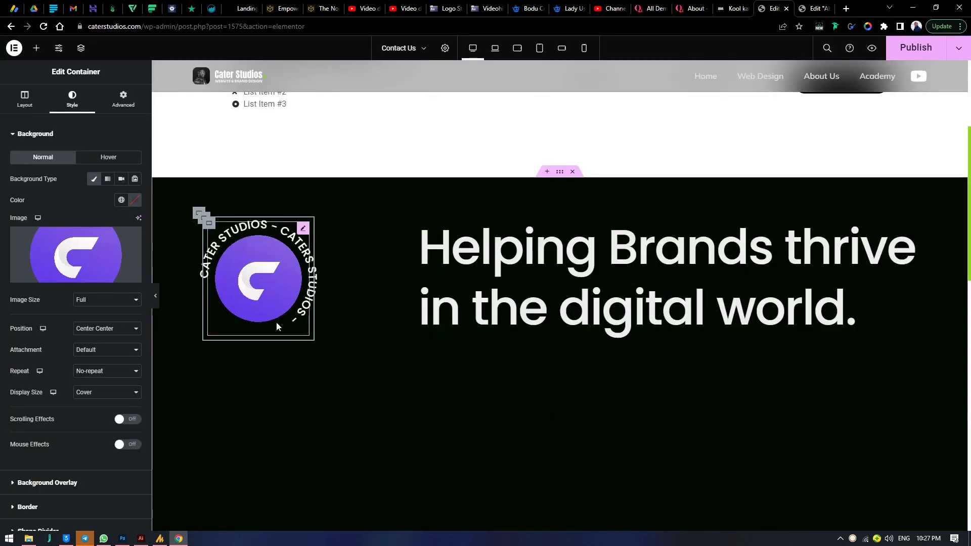
- Restore the third phrase of the circular text by appending "CATERS STUDIOS -" to its end
left_click(303, 228)
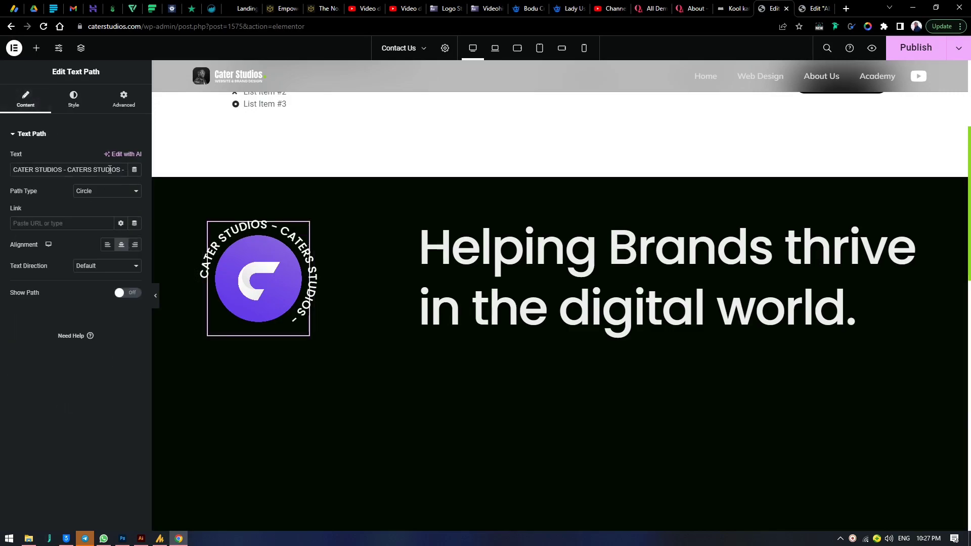
type("CATERS STUDIOS -")
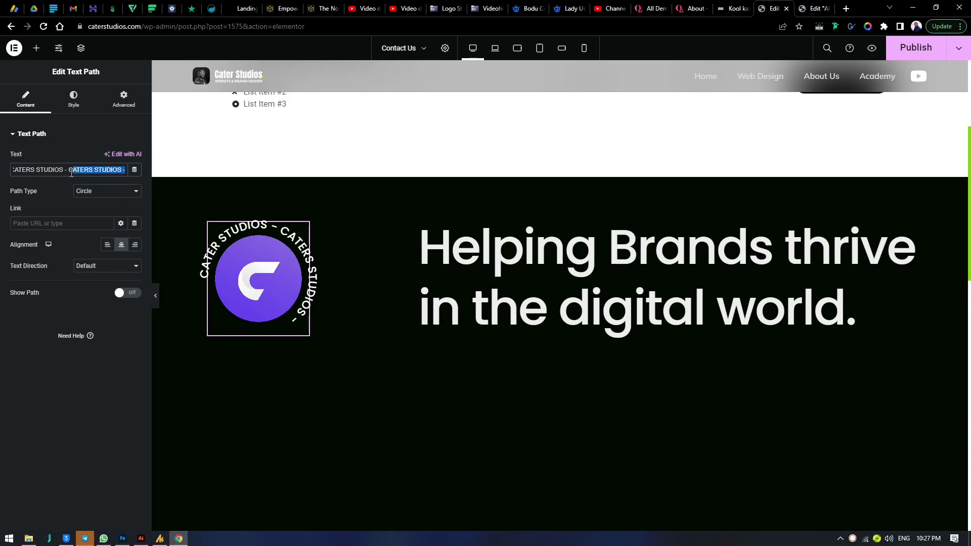
right_click(70, 174)
left_click(121, 208)
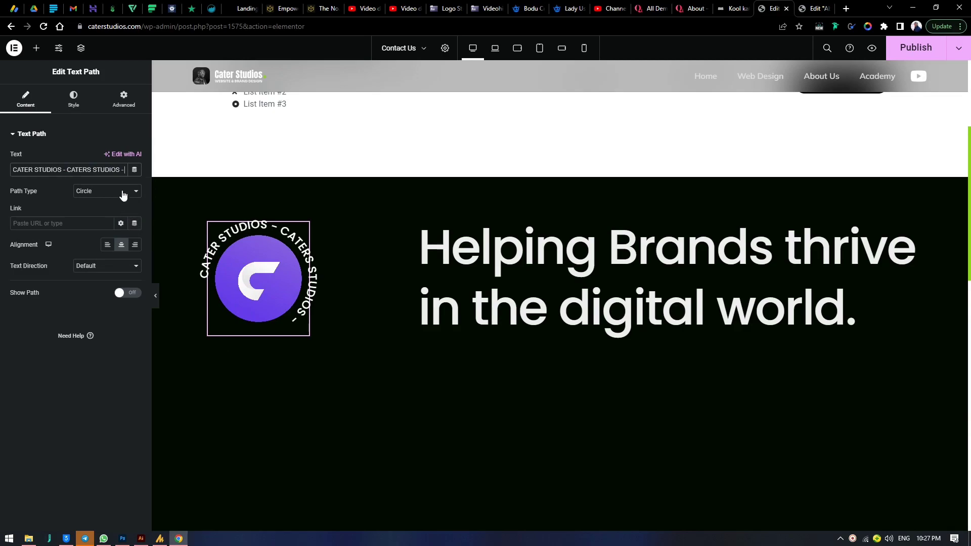
type("CATERS STUDIOS -")
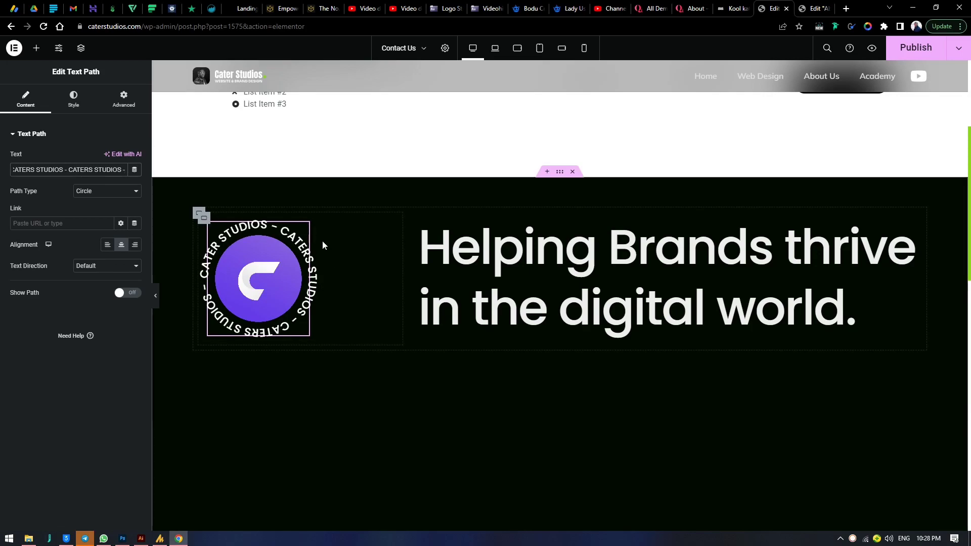
left_click(303, 231)
scroll(487, 278, "down", 3)
scroll(487, 277, "up", 3)
scroll(487, 277, "up", 3)
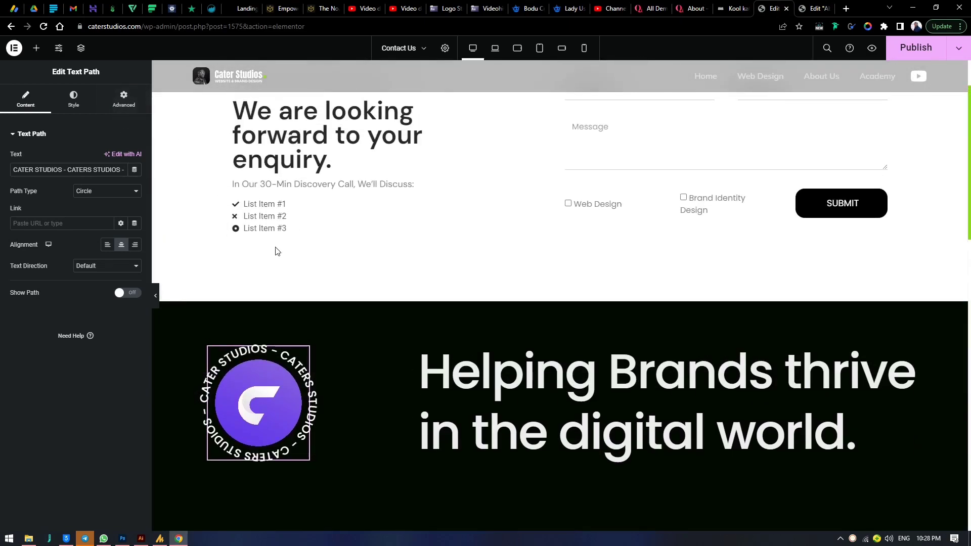
- Turn on Scrolling Effects in the motion effects of the circular text path
scroll(278, 252, "down", 1)
left_click(124, 101)
scroll(64, 390, "down", 5)
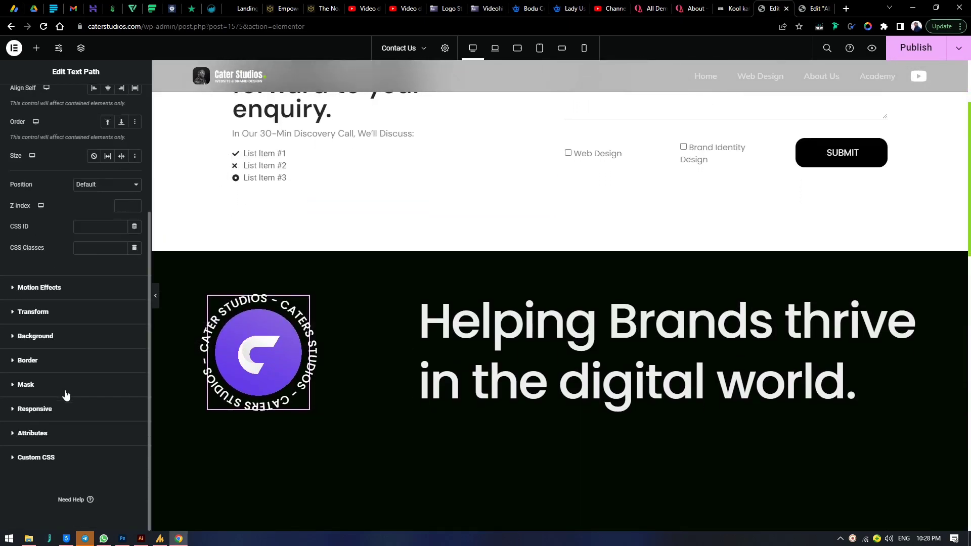
left_click(58, 288)
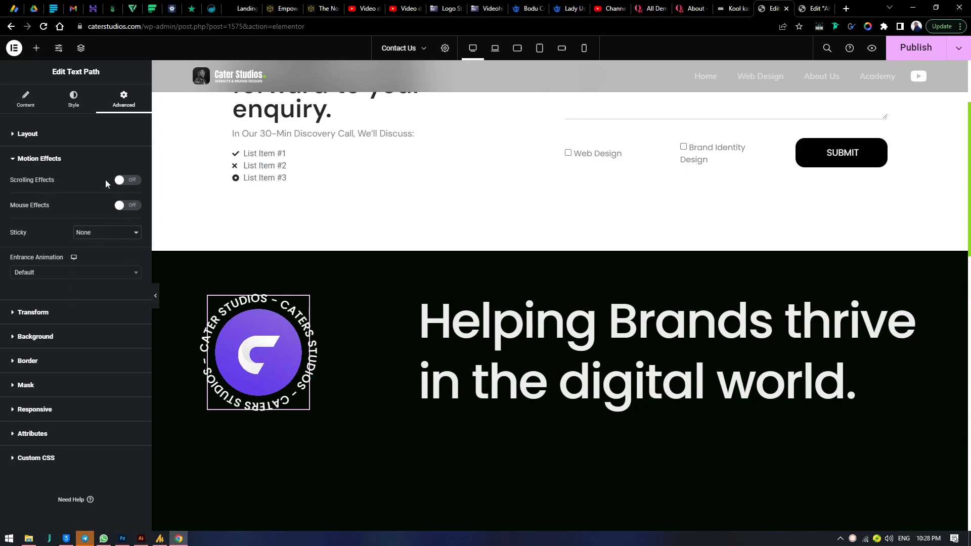
left_click(125, 180)
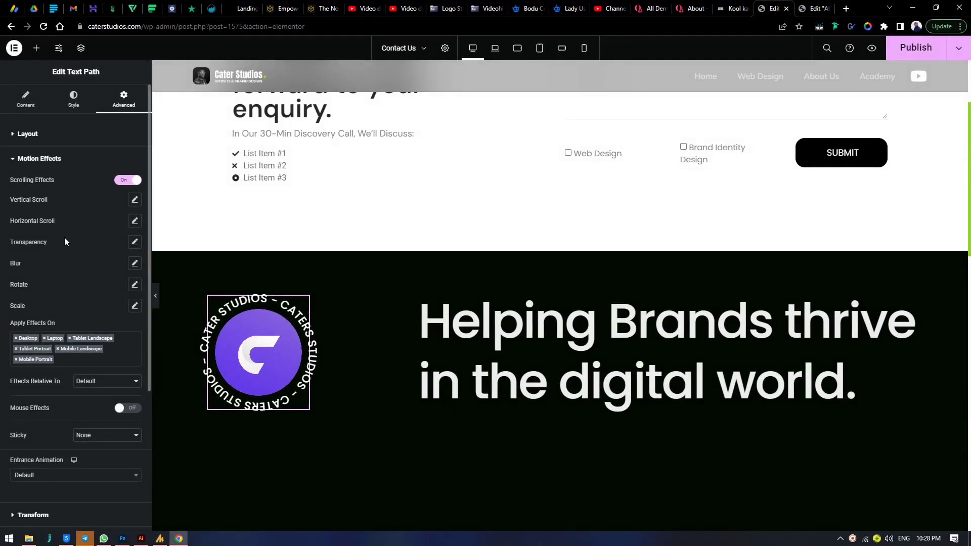
- Add a Rotate scrolling effect with speed 1.8 to the circular text and preview it on the page
left_click(135, 285)
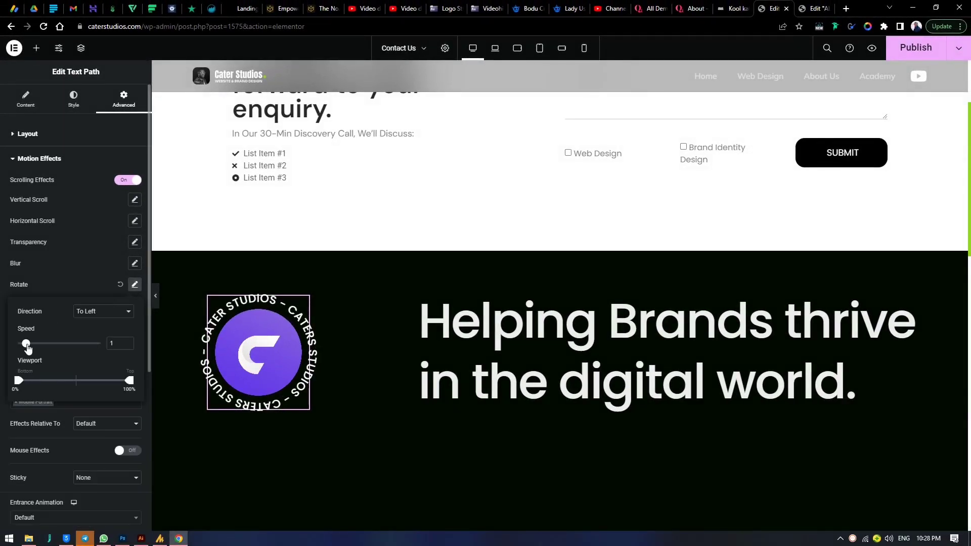
left_click_drag(27, 347, 32, 347)
scroll(711, 334, "down", 1)
scroll(711, 334, "down", 2)
scroll(711, 334, "up", 5)
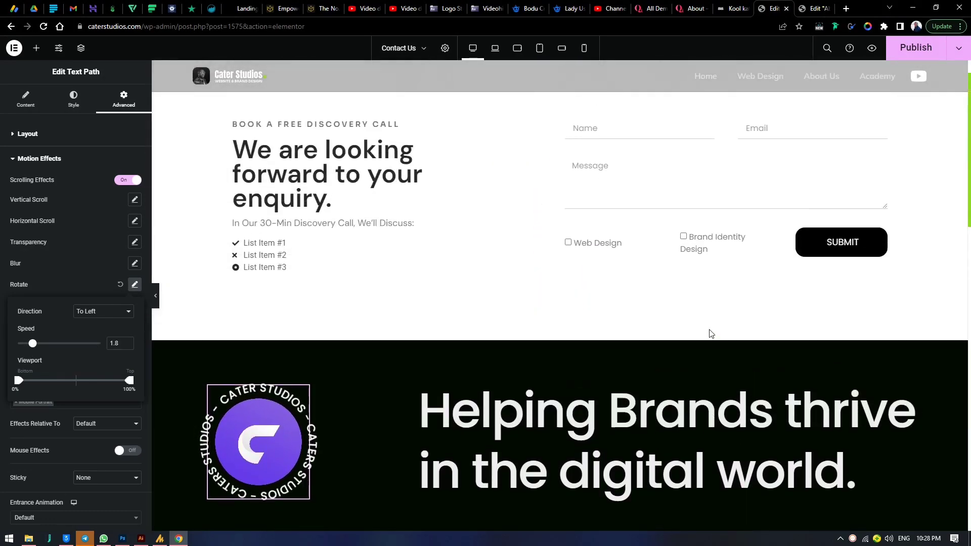
scroll(711, 334, "down", 3)
- Try the rotation direction To Right on the circular text, and reset the Rotate effect to its default
left_click(91, 312)
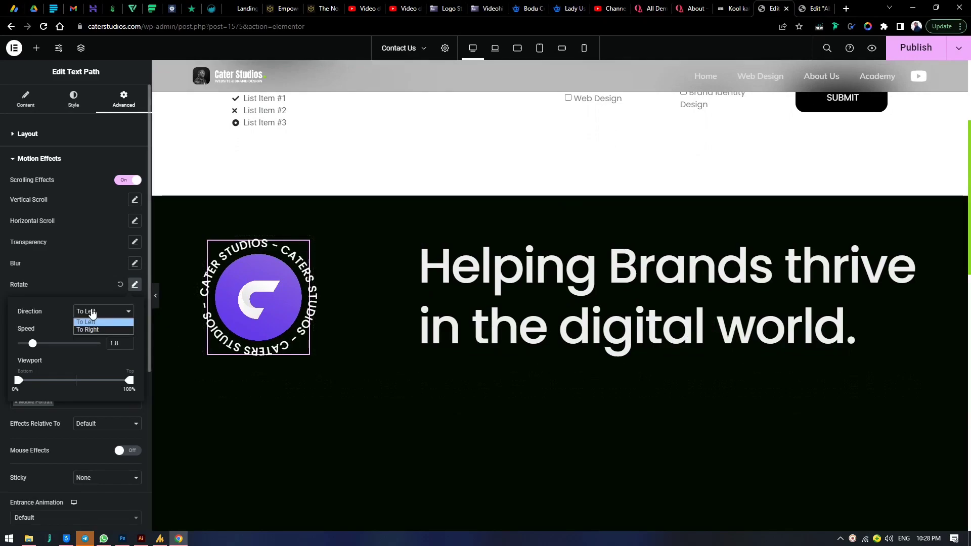
left_click(98, 330)
scroll(724, 244, "down", 5)
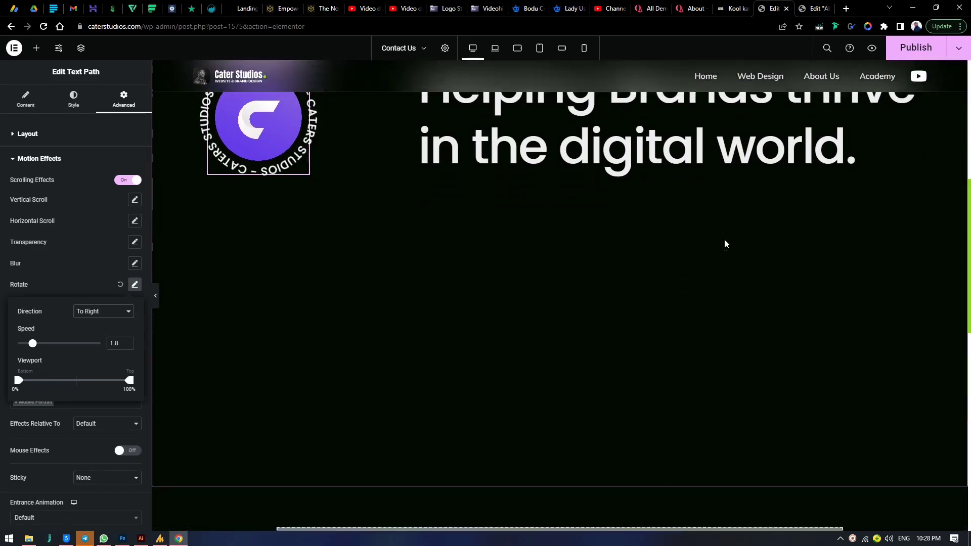
scroll(725, 244, "up", 5)
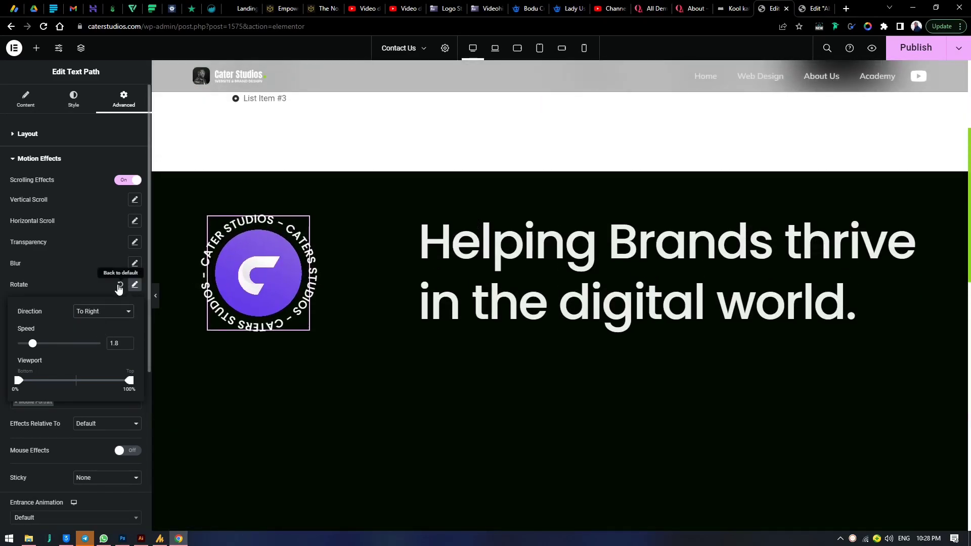
left_click(116, 292)
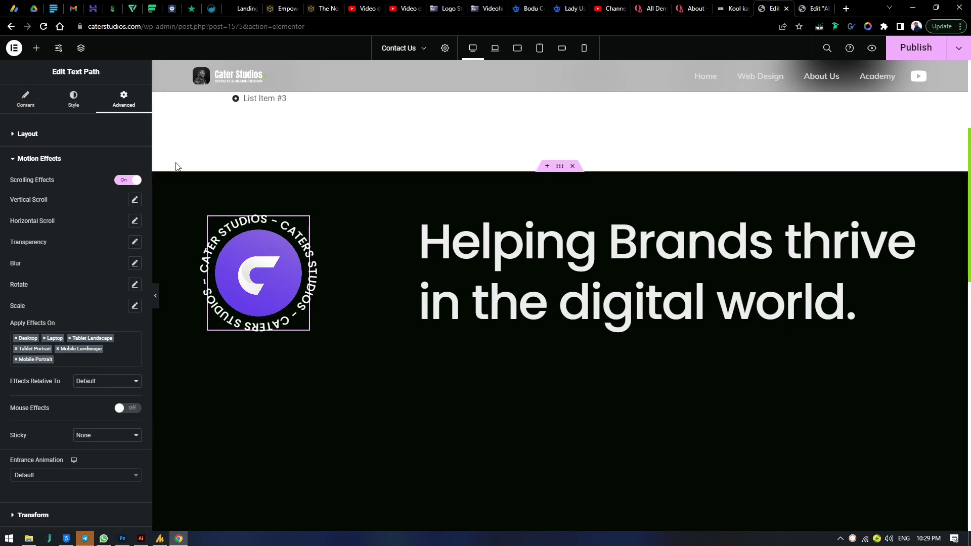
- Copy the entire rotation code from text rotate css.txt in Google Drive
left_click(33, 7)
left_click_drag(144, 271, 109, 82)
key("ctrl+c")
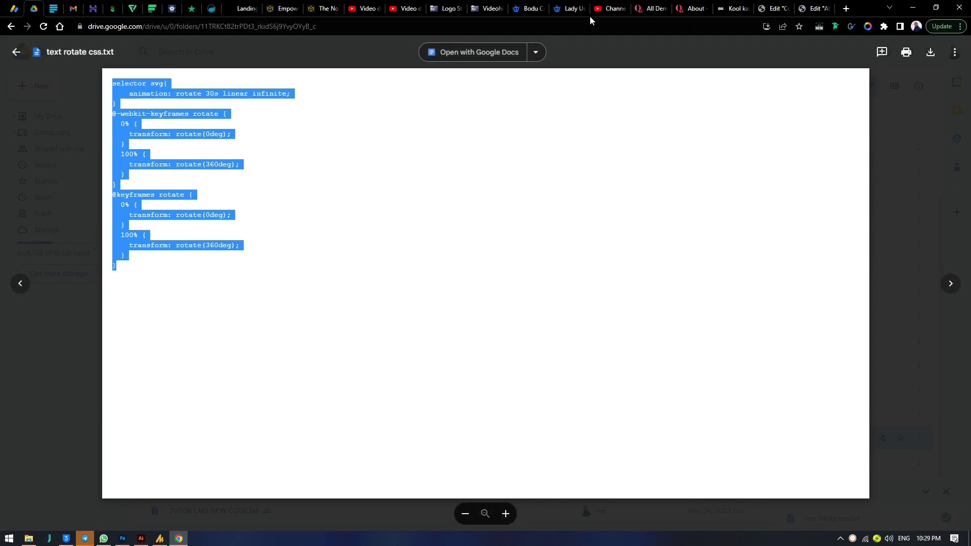
- Back in the Contact Us editor, paste the copied rotation code into the text path's custom CSS
left_click(764, 6)
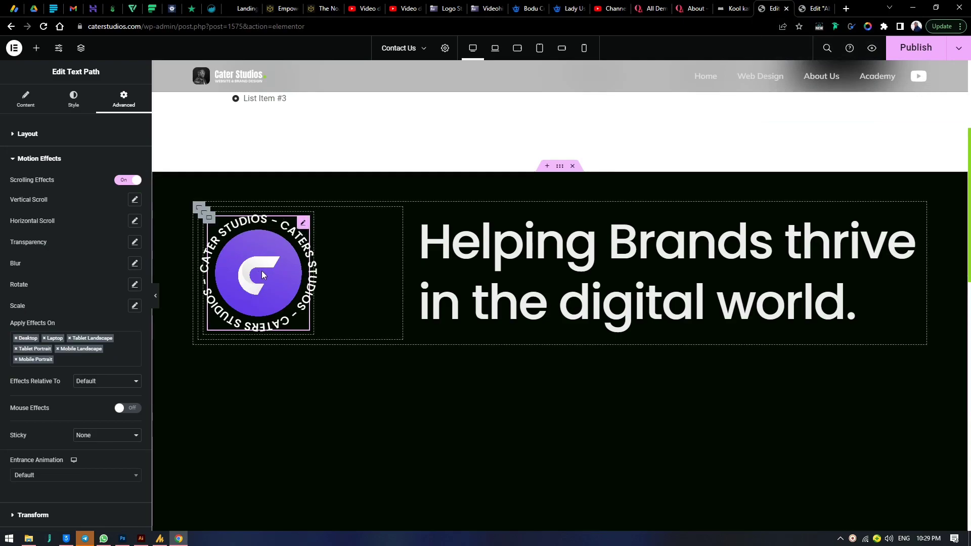
scroll(77, 298, "down", 4)
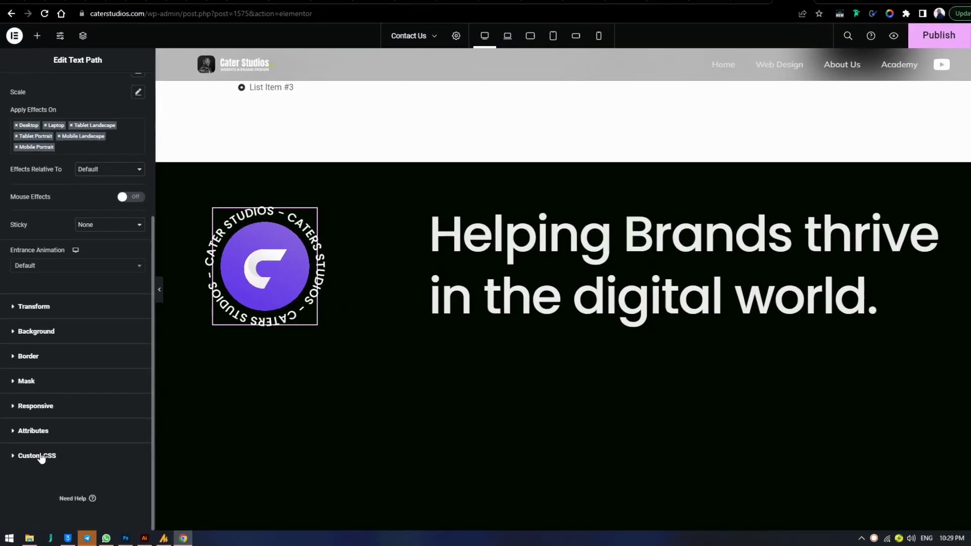
left_click(42, 457)
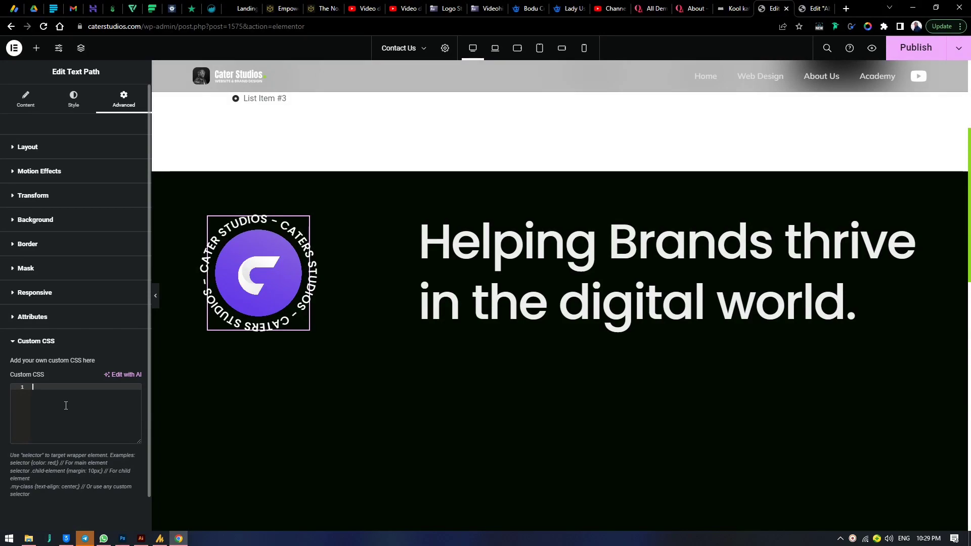
key("ctrl+v")
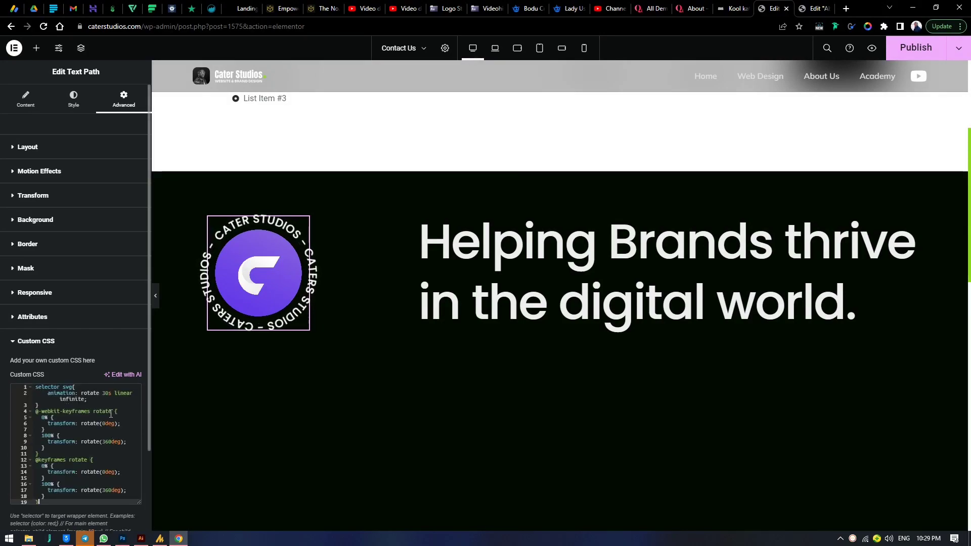
- Try animation durations of 10s and 1s in the text path's custom CSS, and set the duration back to 30s
left_click(124, 394)
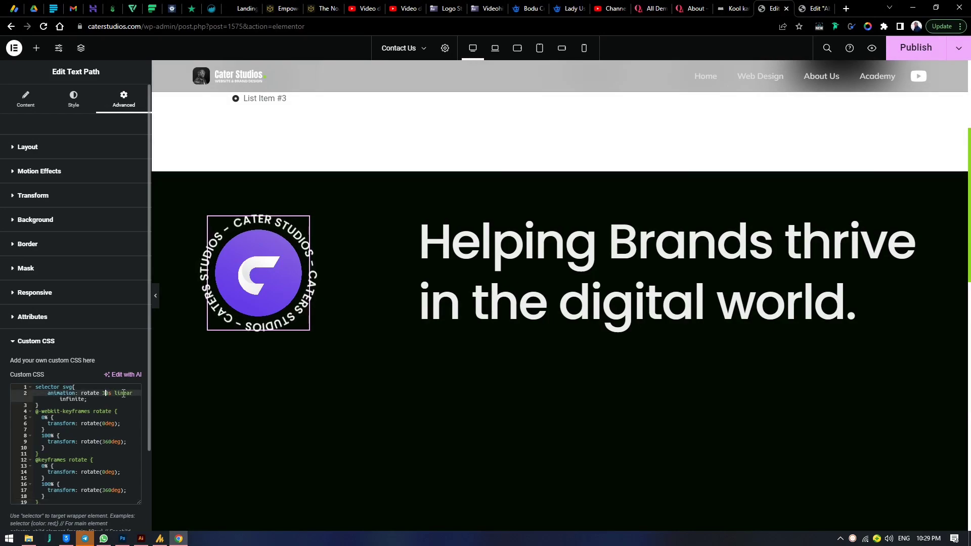
key("BackSpace")
type("1")
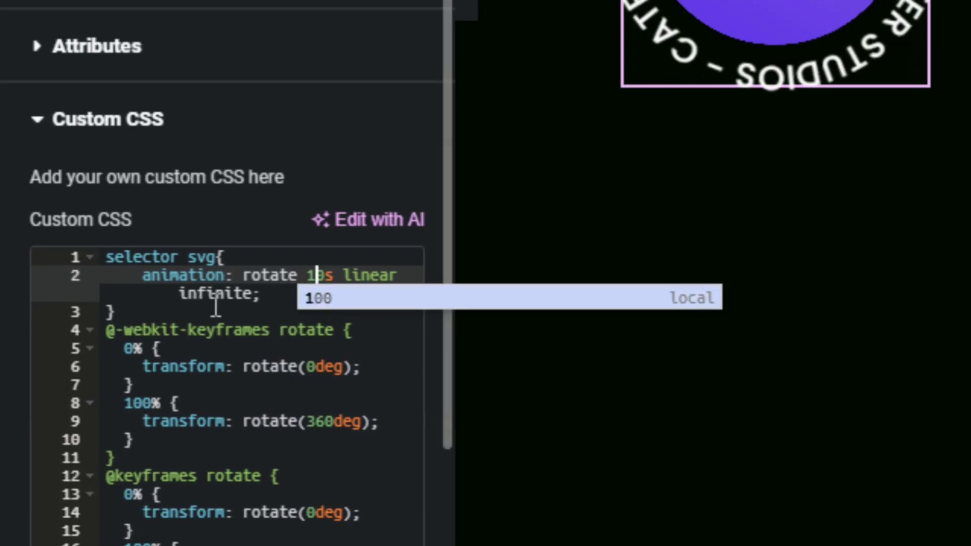
left_click(319, 277)
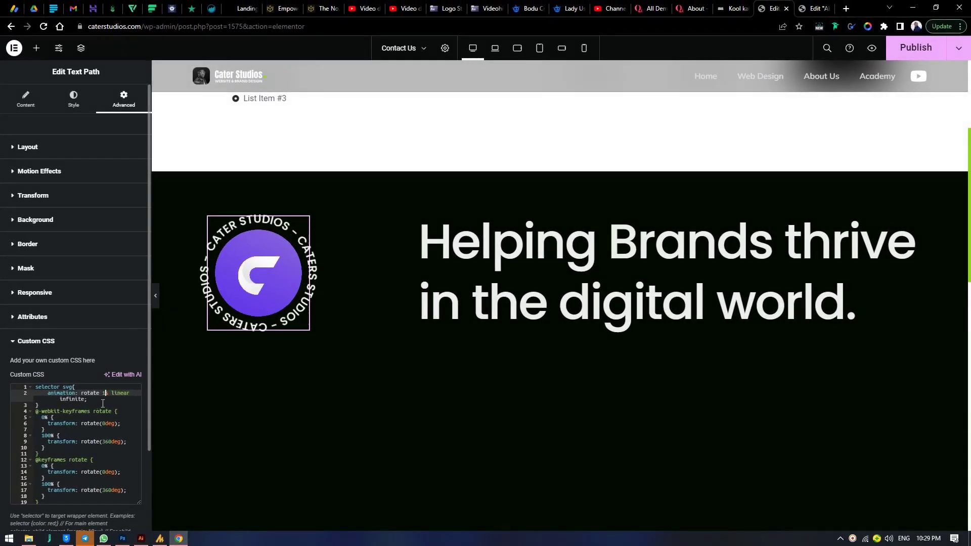
key("BackSpace")
type("30")
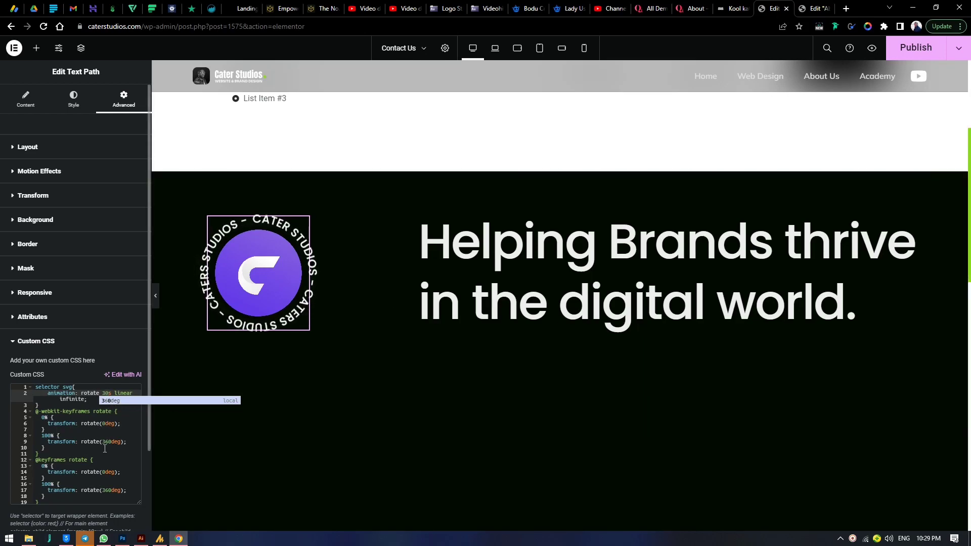
scroll(114, 461, "down", 2)
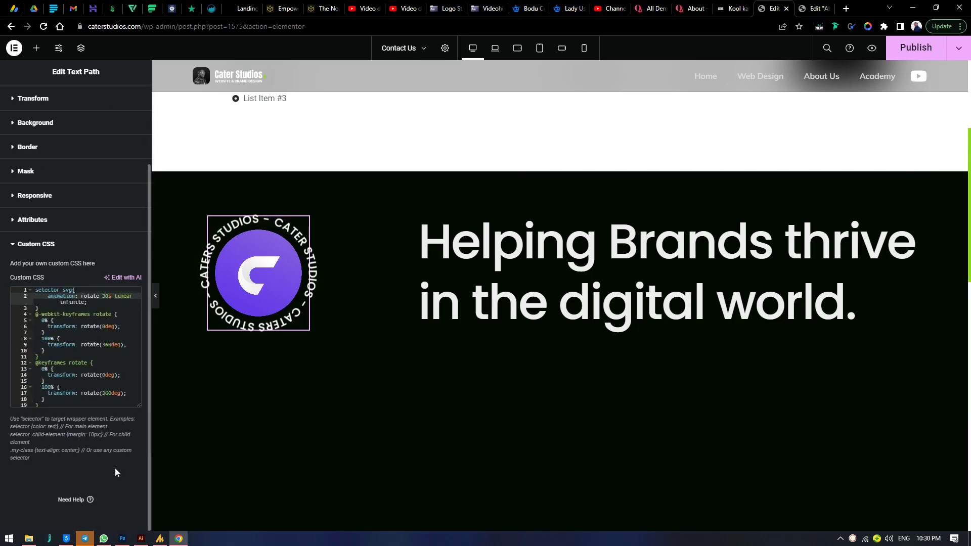
scroll(116, 411, "up", 2)
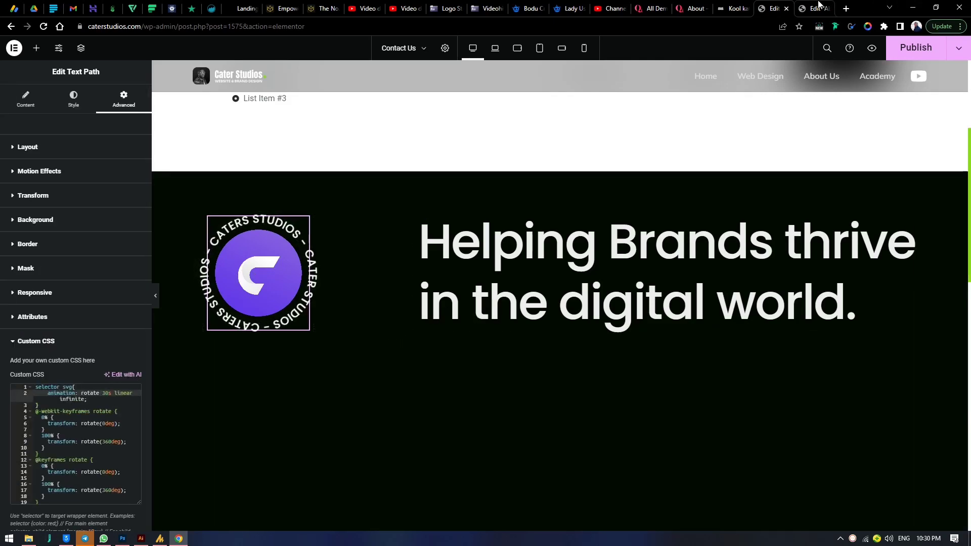
- View the circular text on the About Us page and the logo in Photoshop, and return to the Contact Us editor
key("ctrl+Tab")
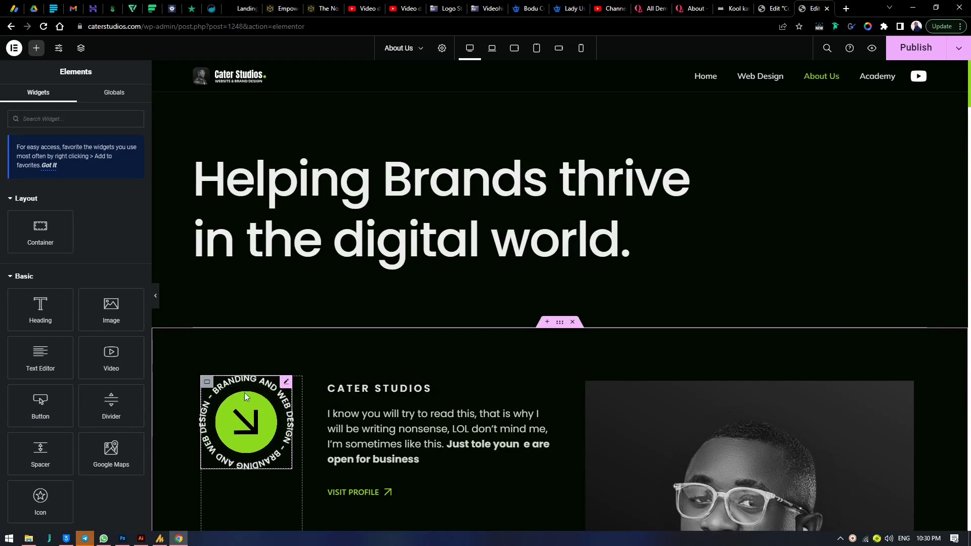
left_click(122, 539)
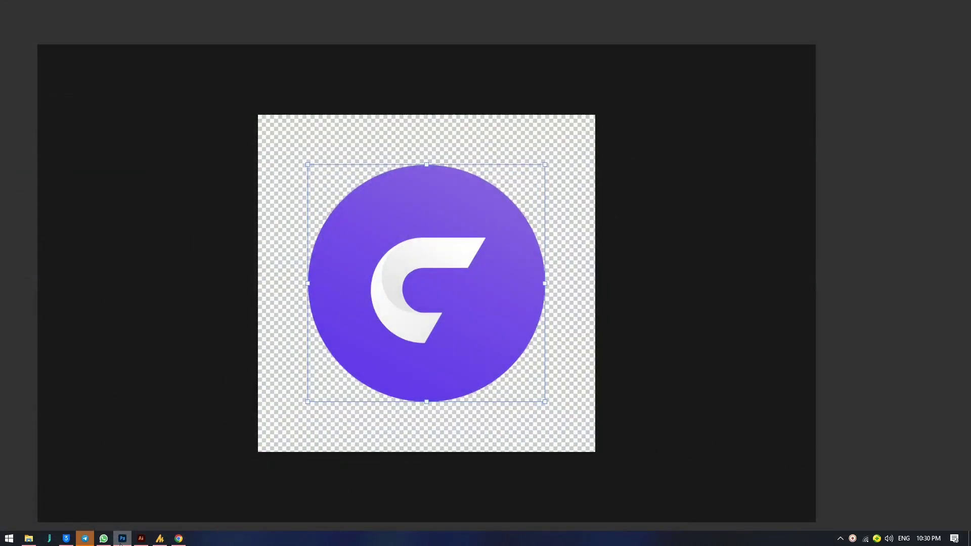
left_click(179, 539)
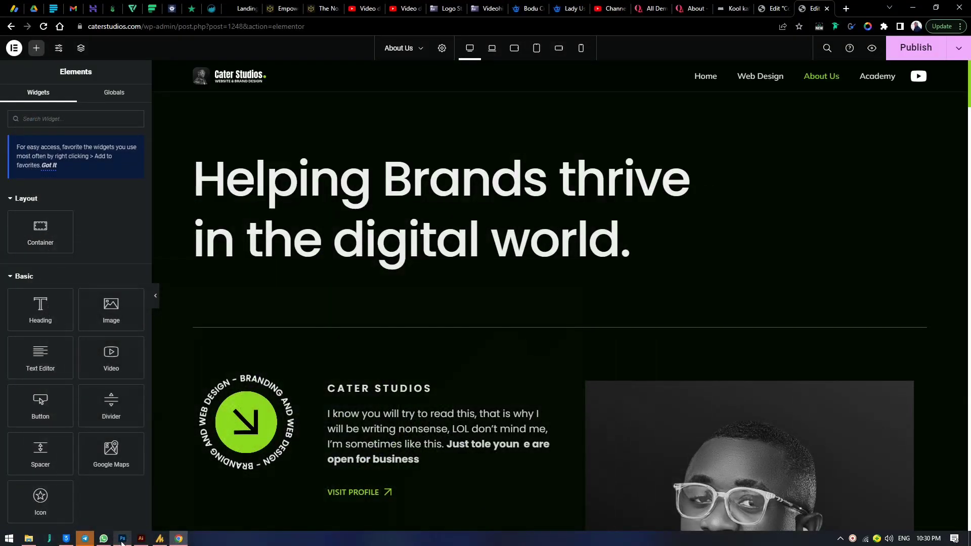
left_click(773, 5)
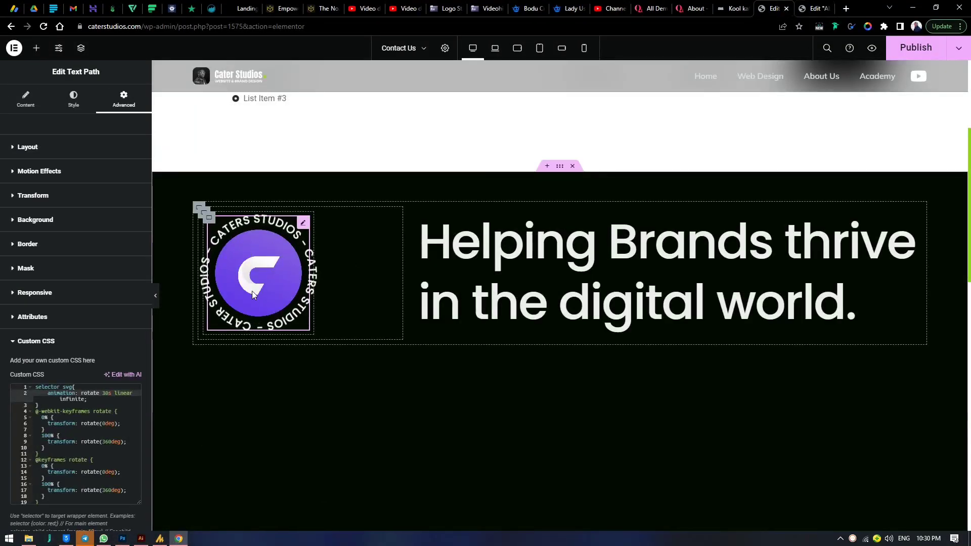